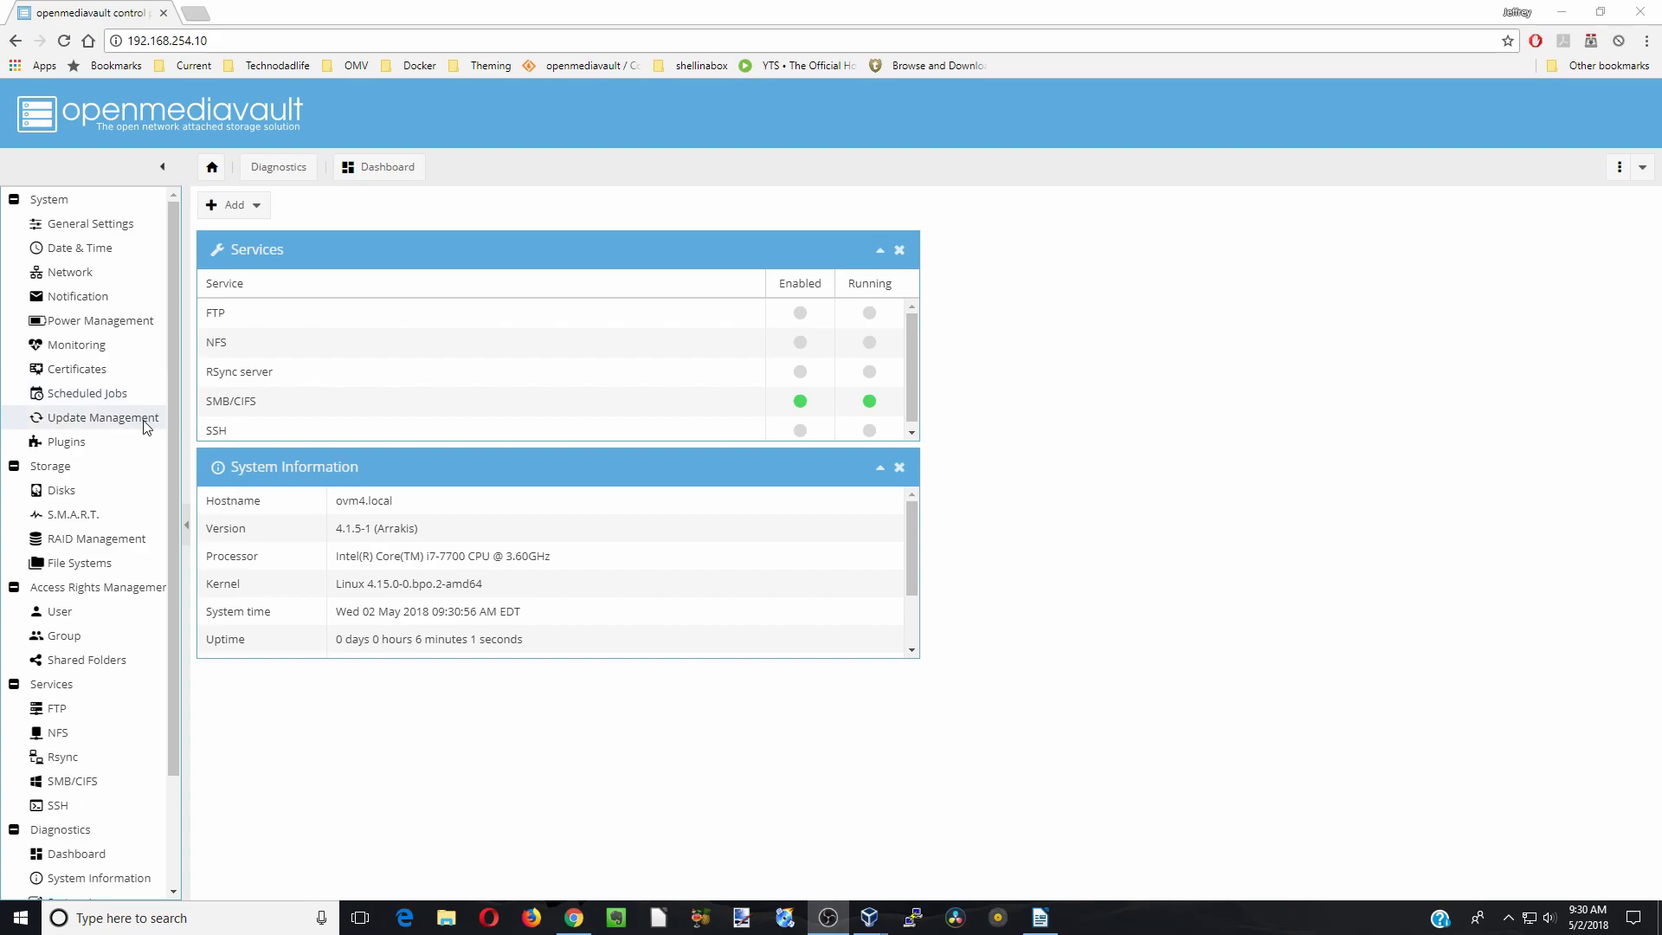
- Run a system update check, which finds no pending updates, and then open the Plugins list
click(115, 423)
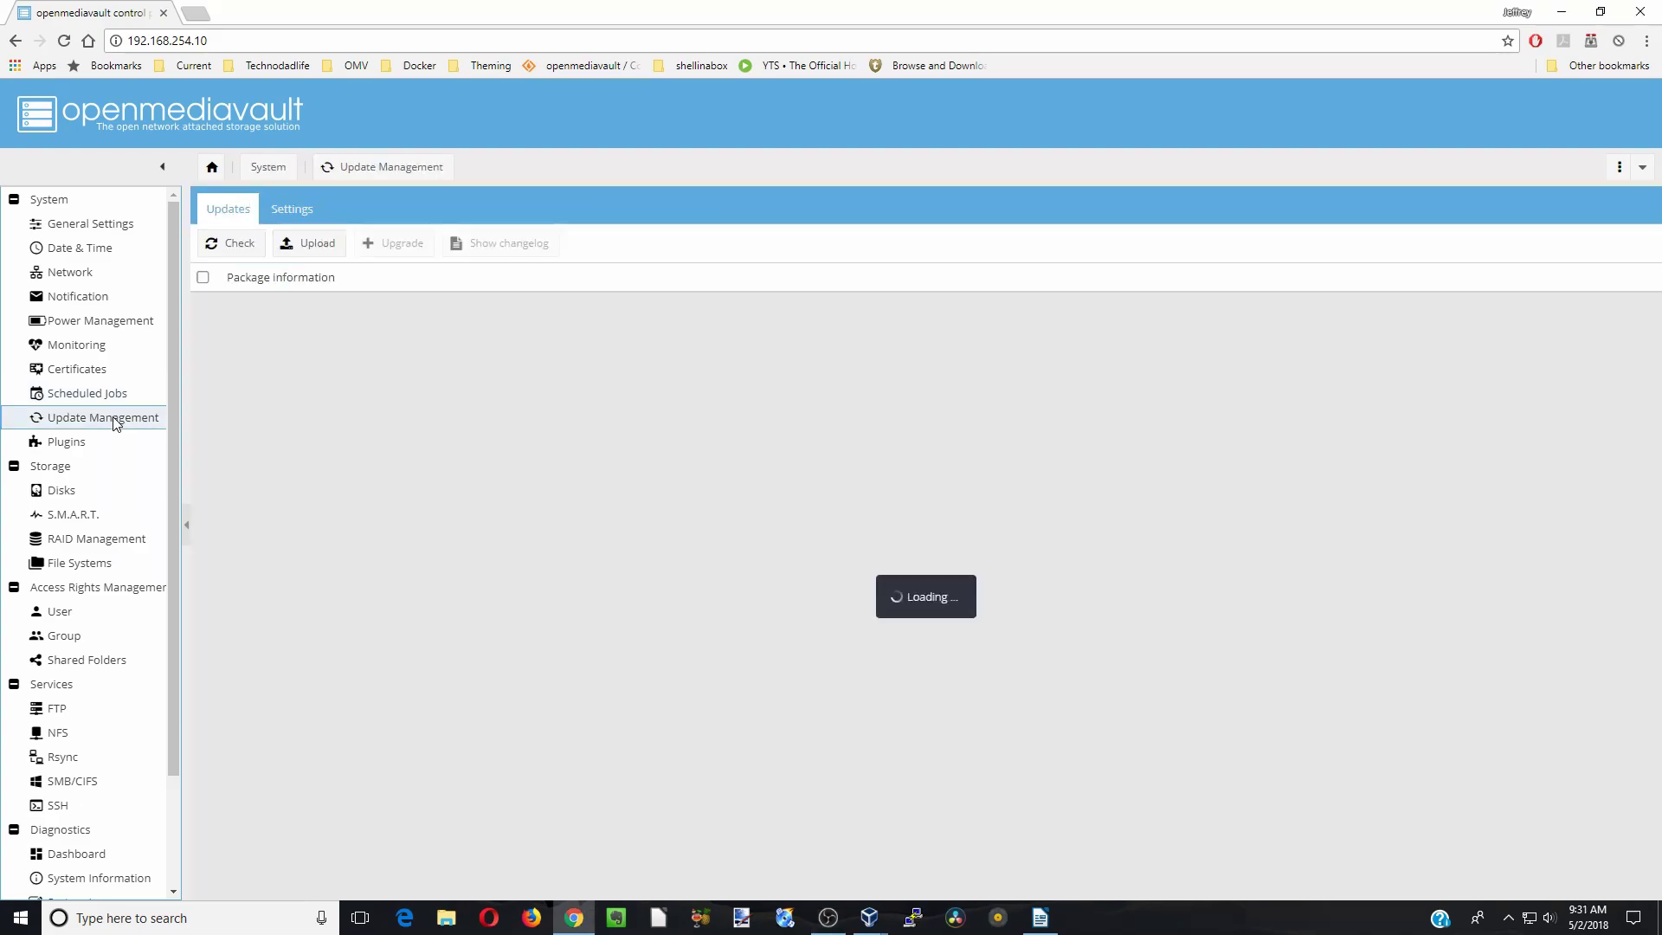
click(249, 249)
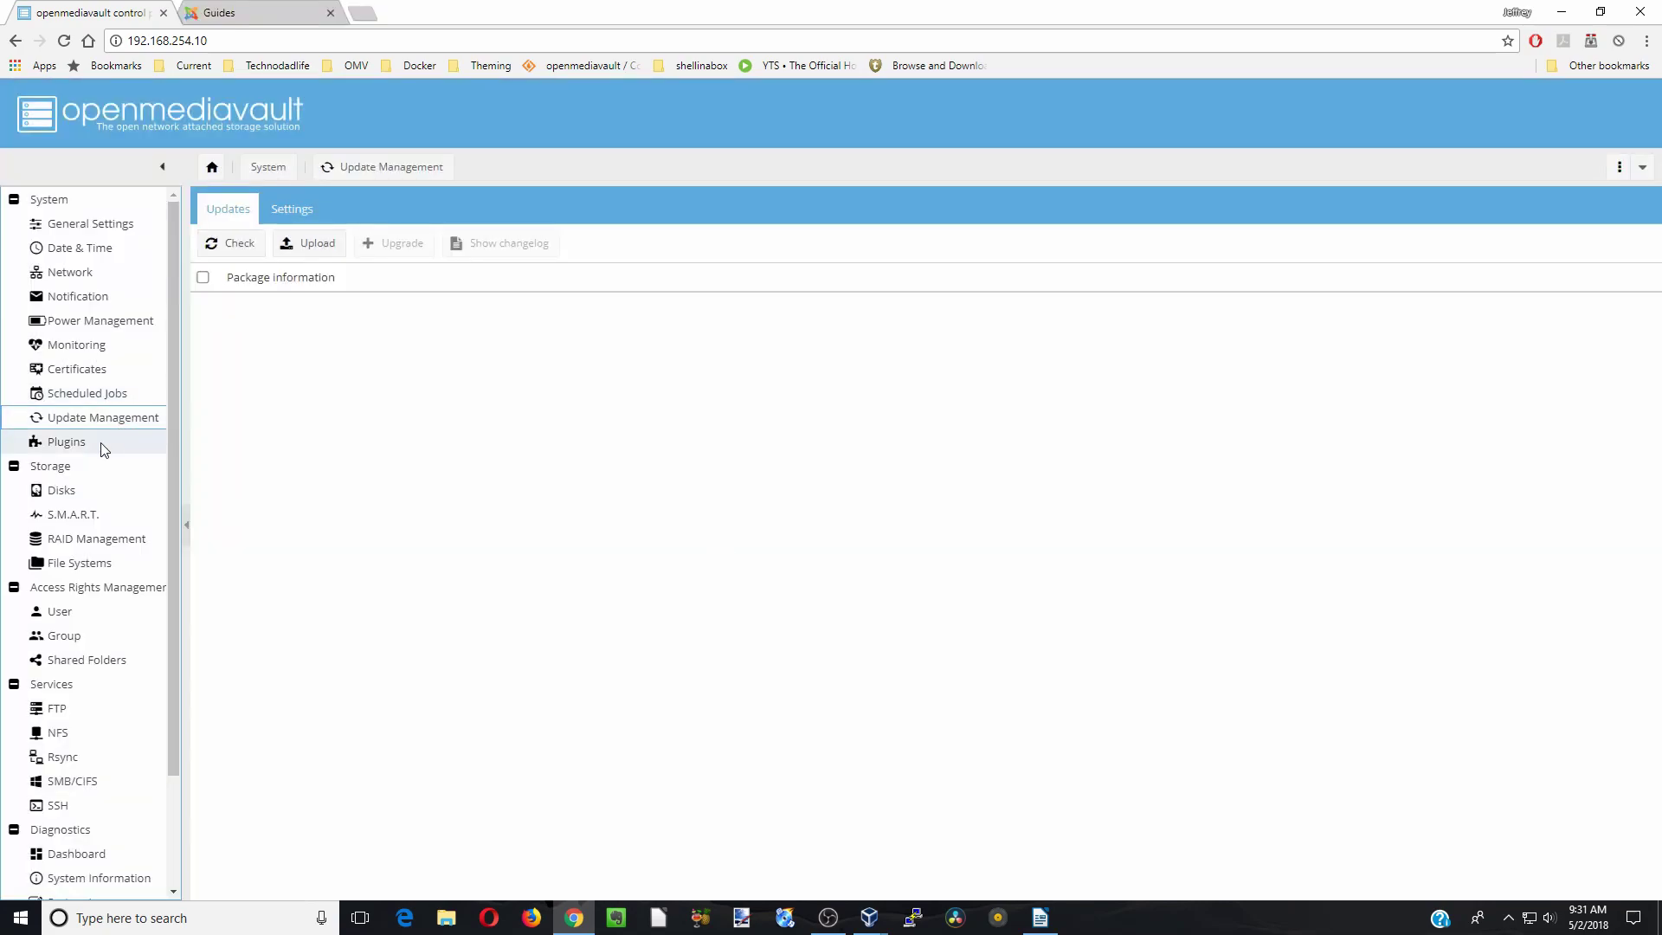
click(67, 442)
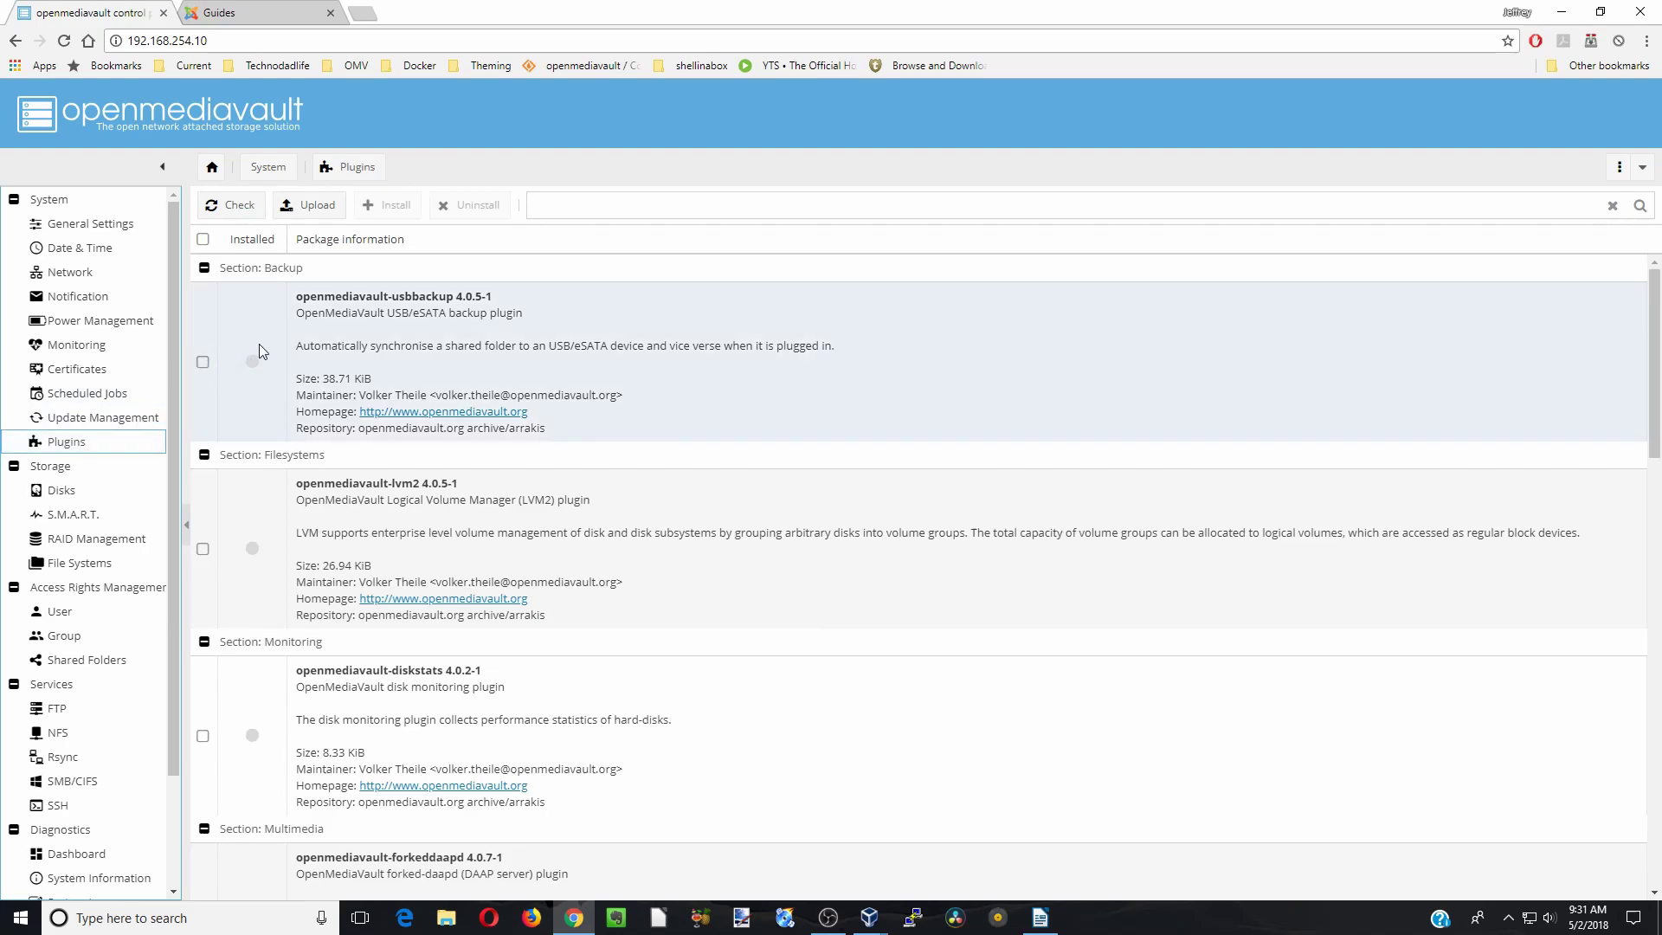
- Download openmediavault-omvextrasorg_latest_all4.deb for OMV 4.x from the OMV-Extras Guides Installation section
click(258, 15)
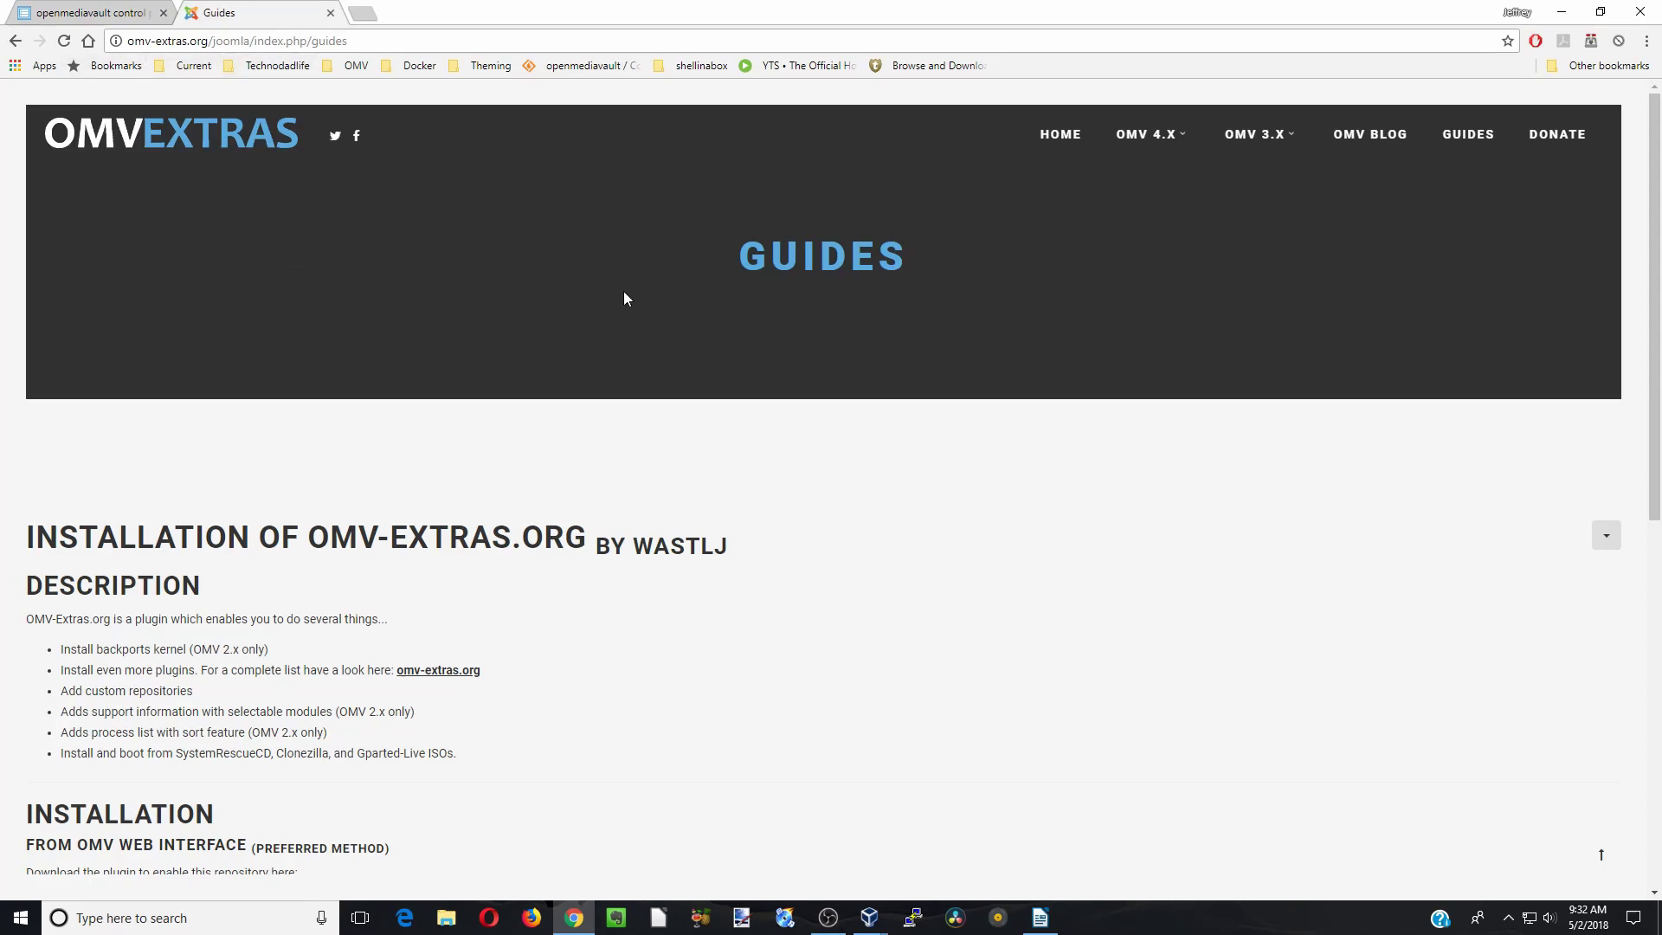
scroll(467, 396, down, 6)
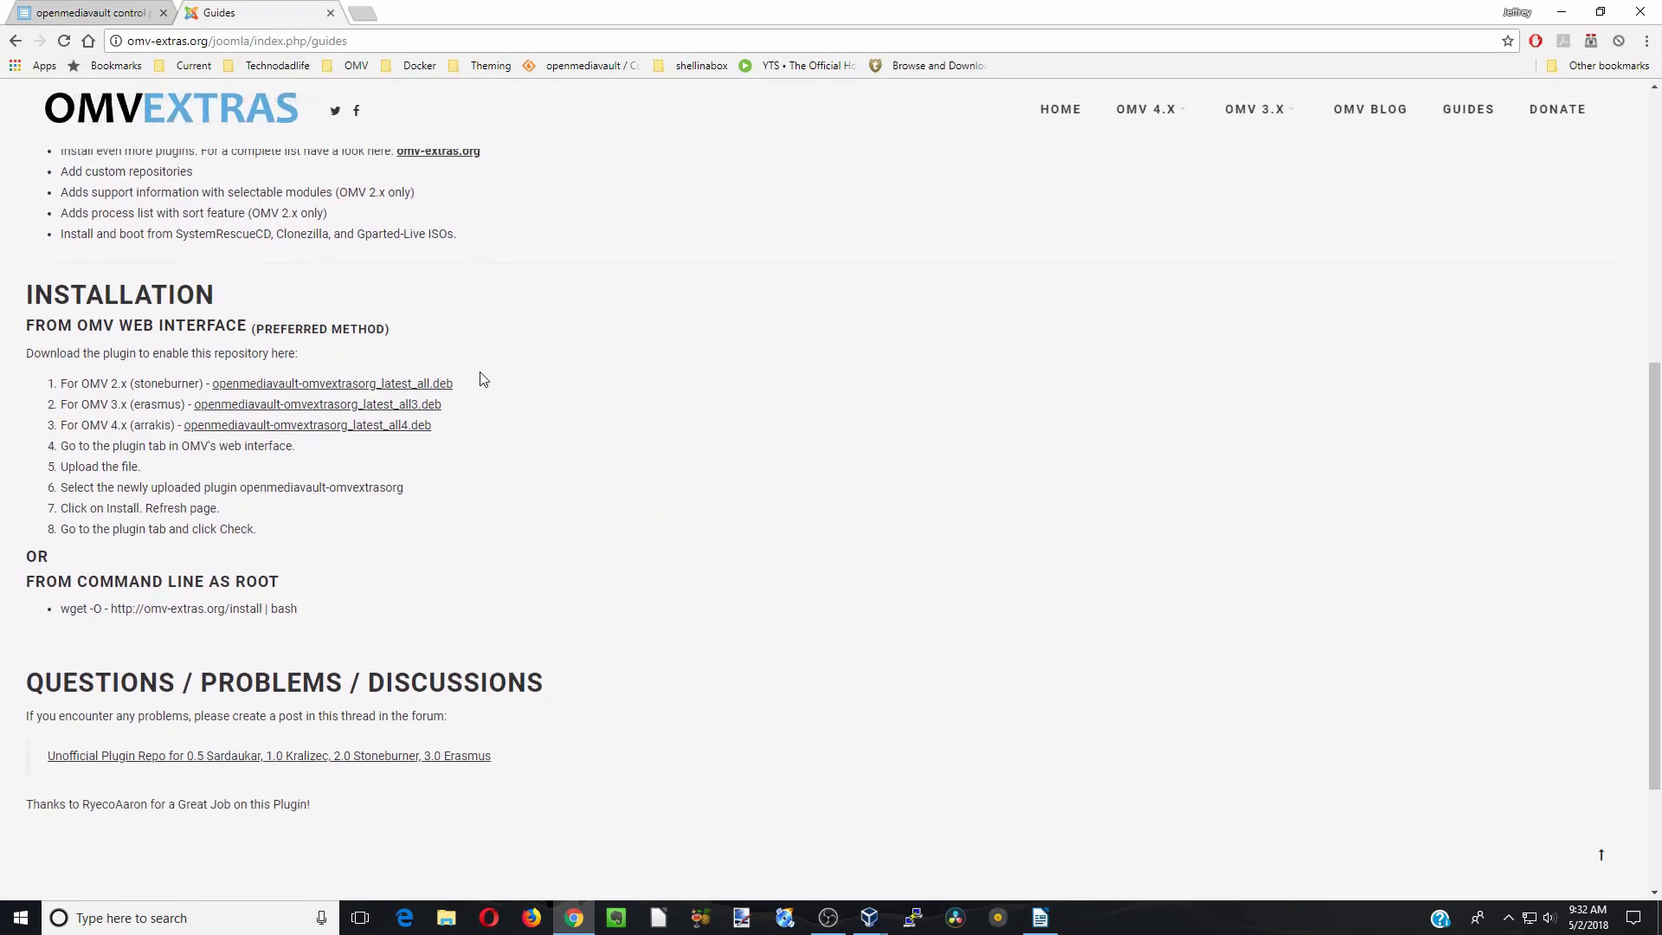
click(344, 434)
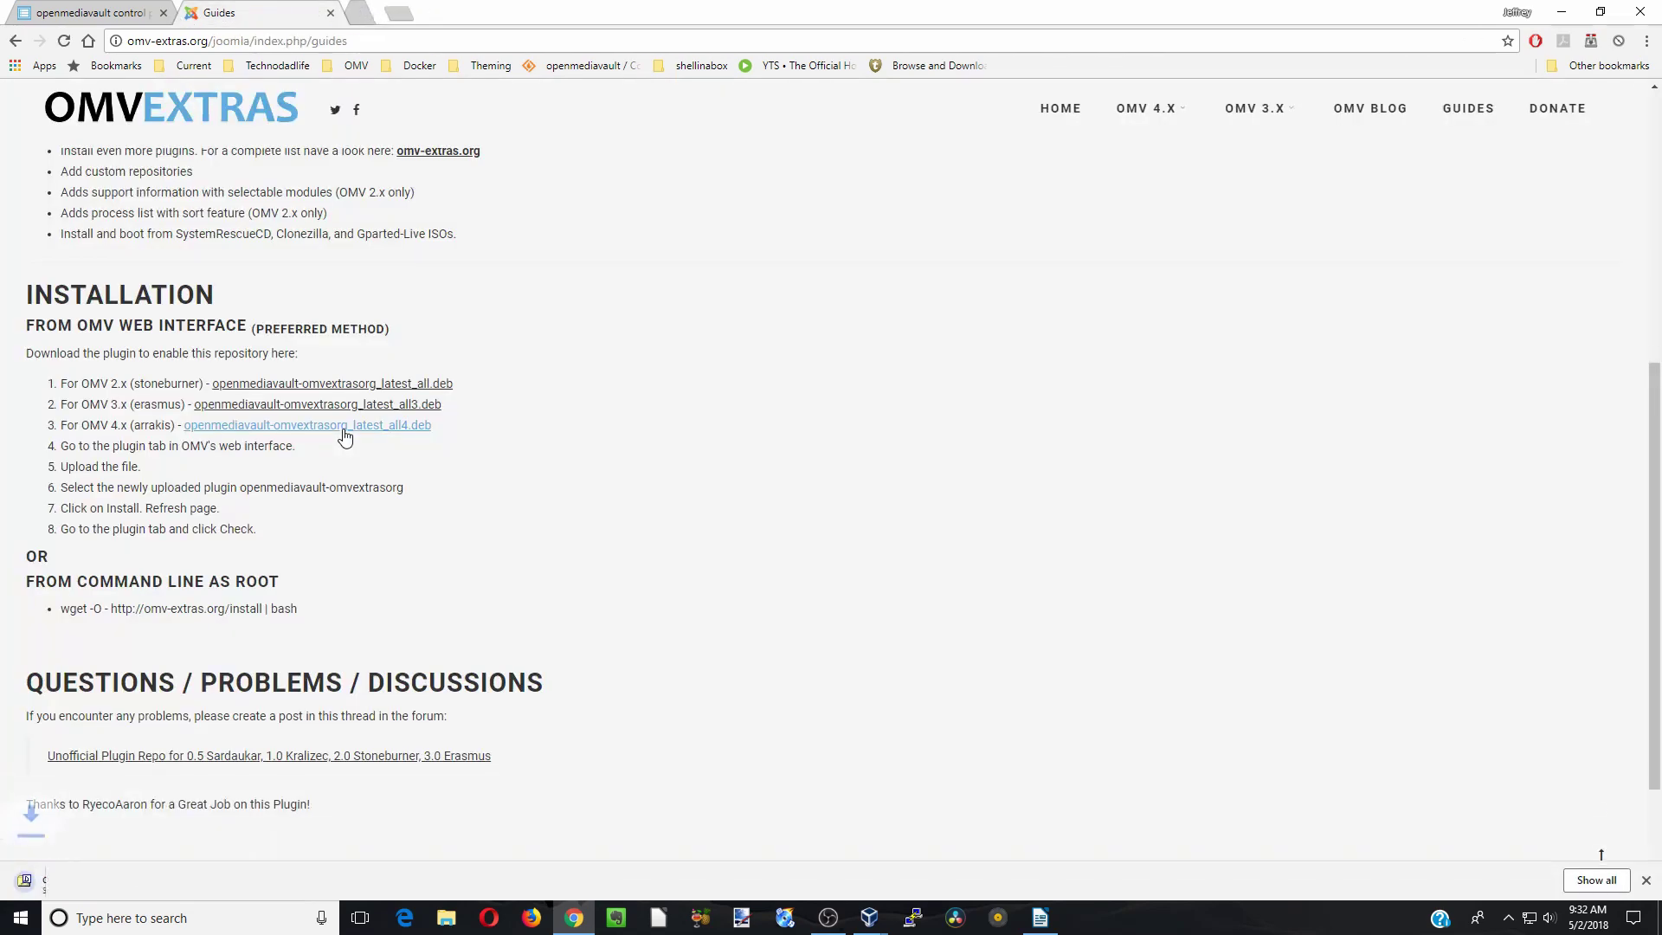
- Confirm the 70 KB openmediavault-omvextrasorg_latest_all4 package is in Downloads, then minimize Explorer
click(446, 917)
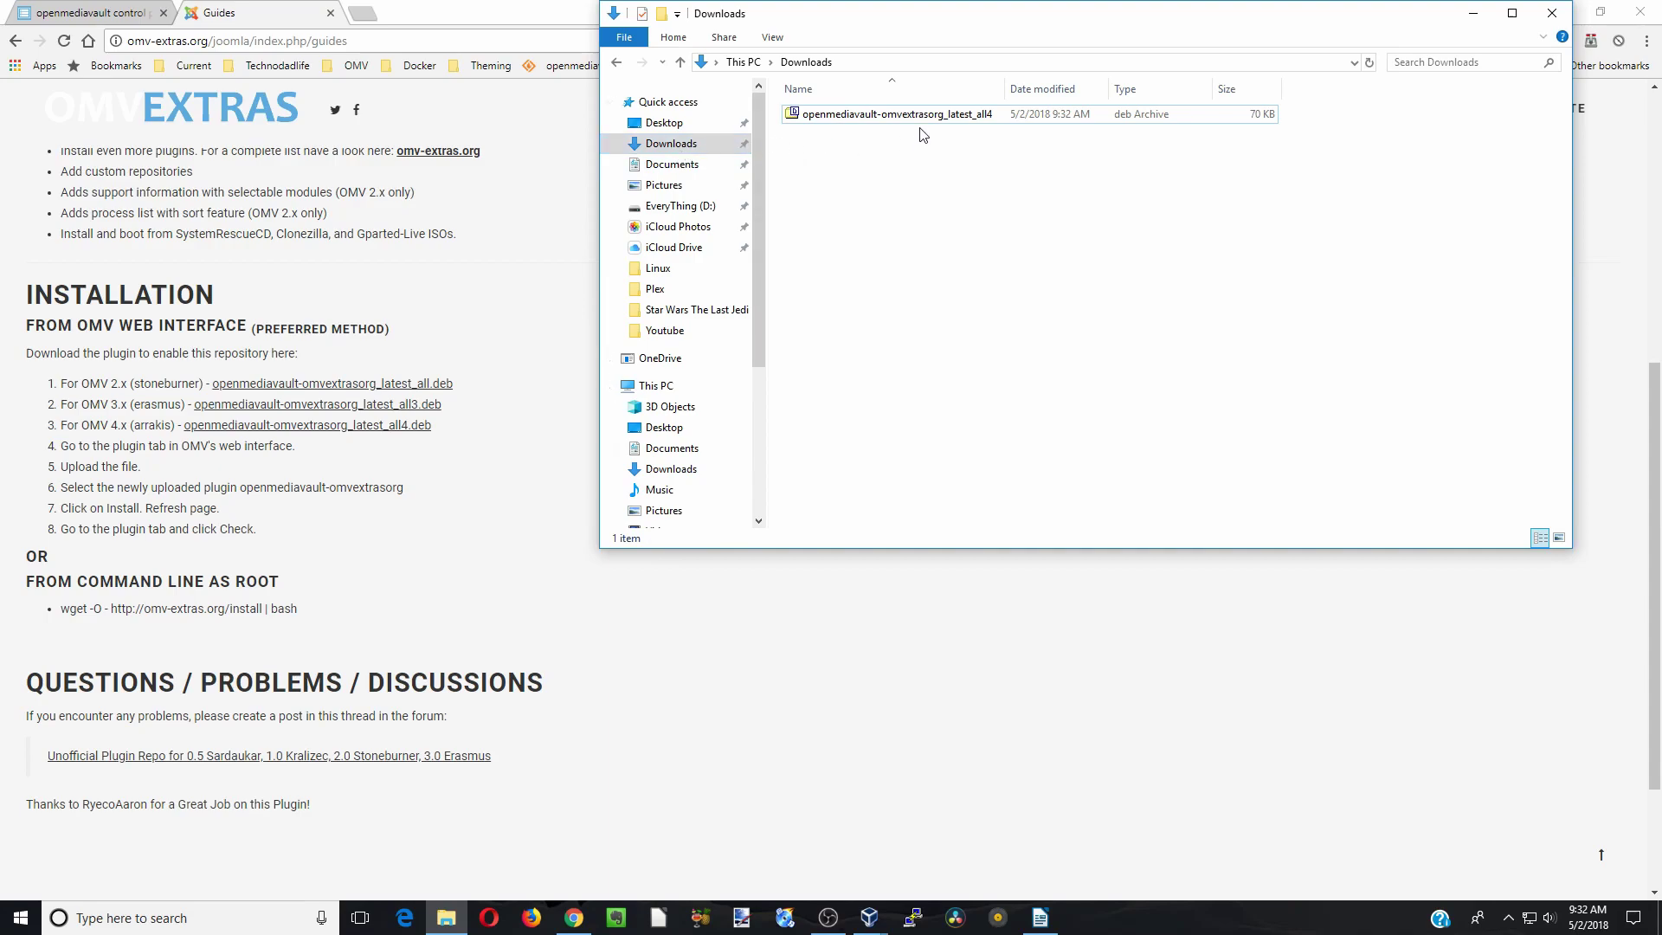
click(1473, 13)
- Upload openmediavault-omvextrasorg_latest_all4.deb from Downloads through the Plugins page's Upload dialog
click(119, 14)
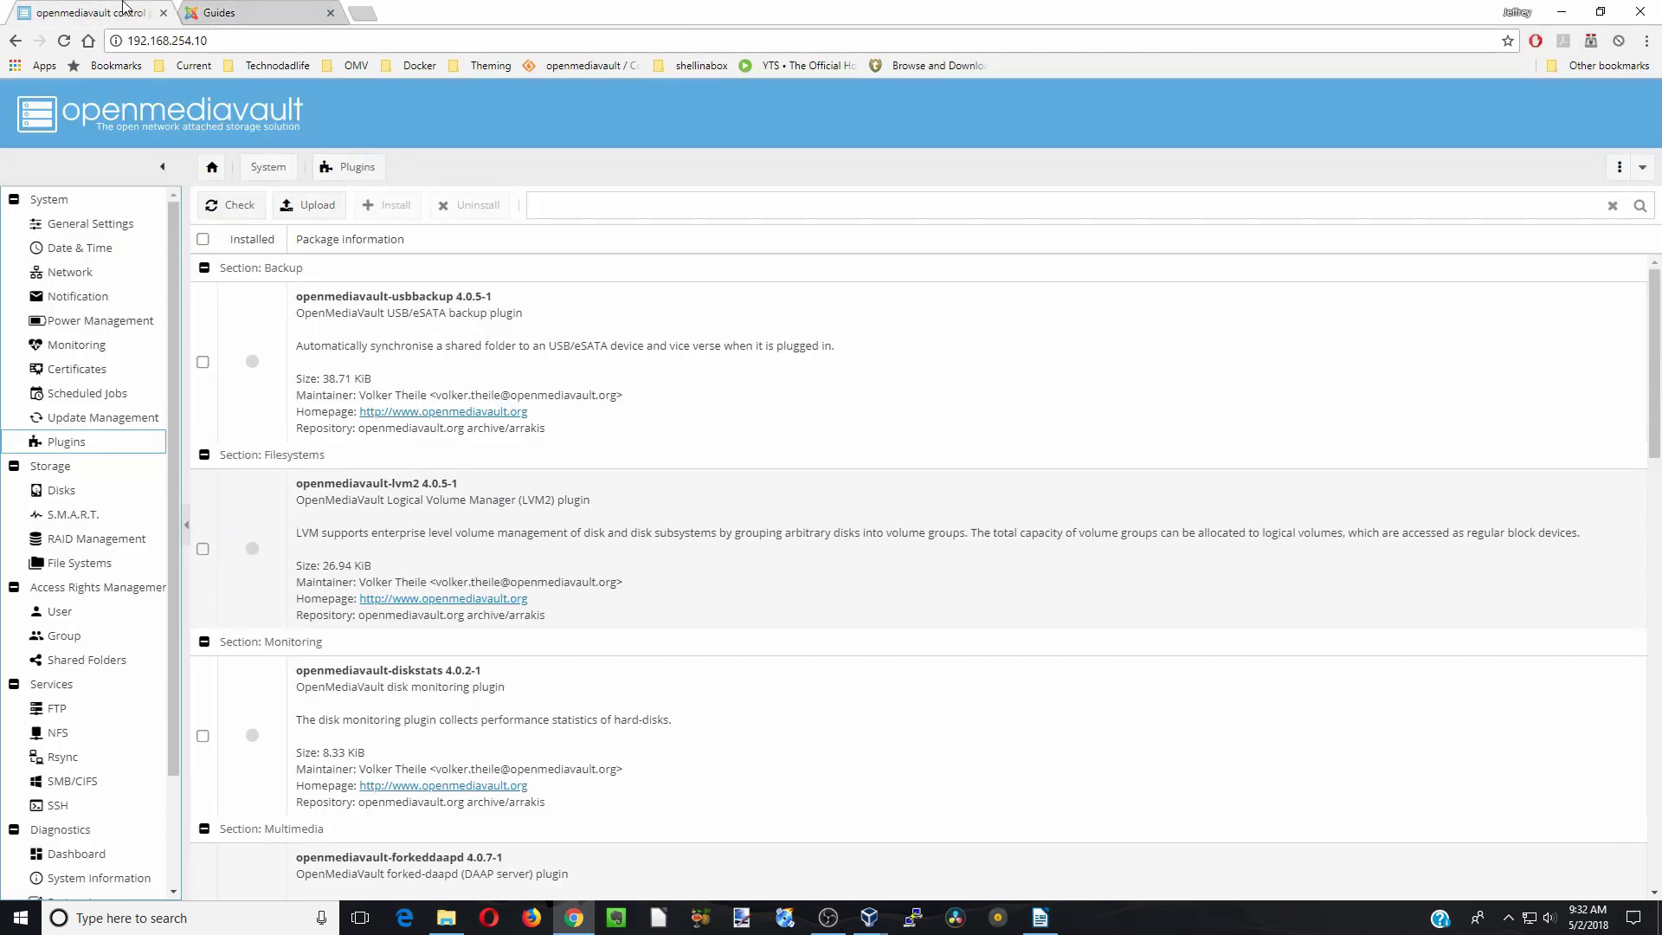
click(317, 208)
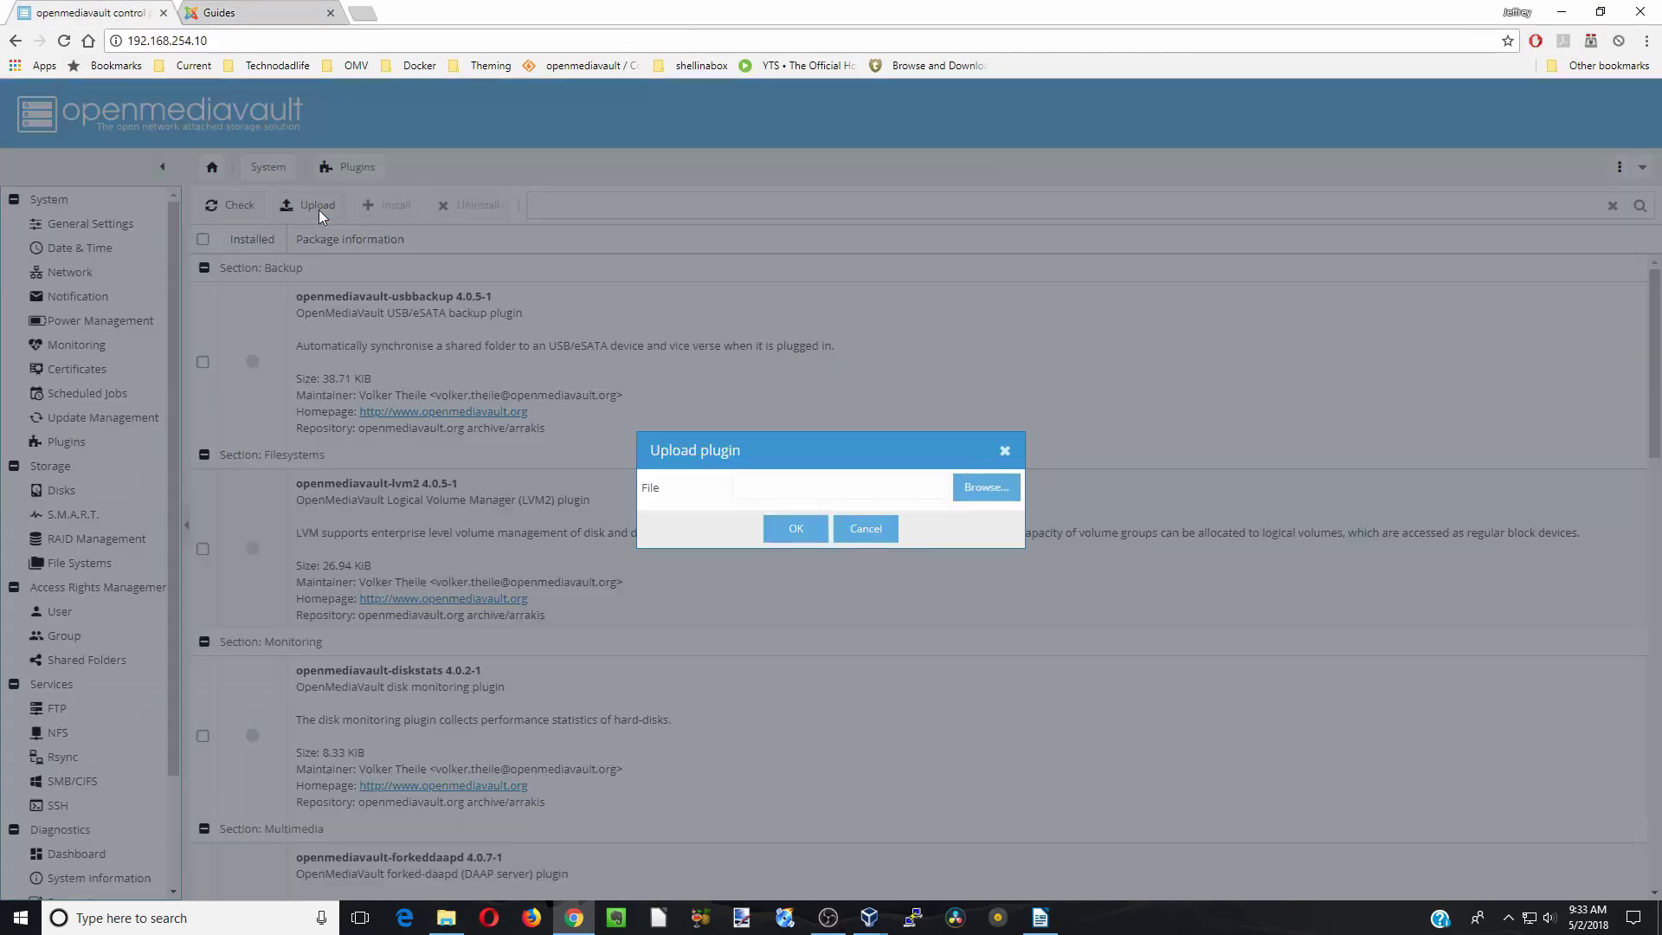
click(984, 487)
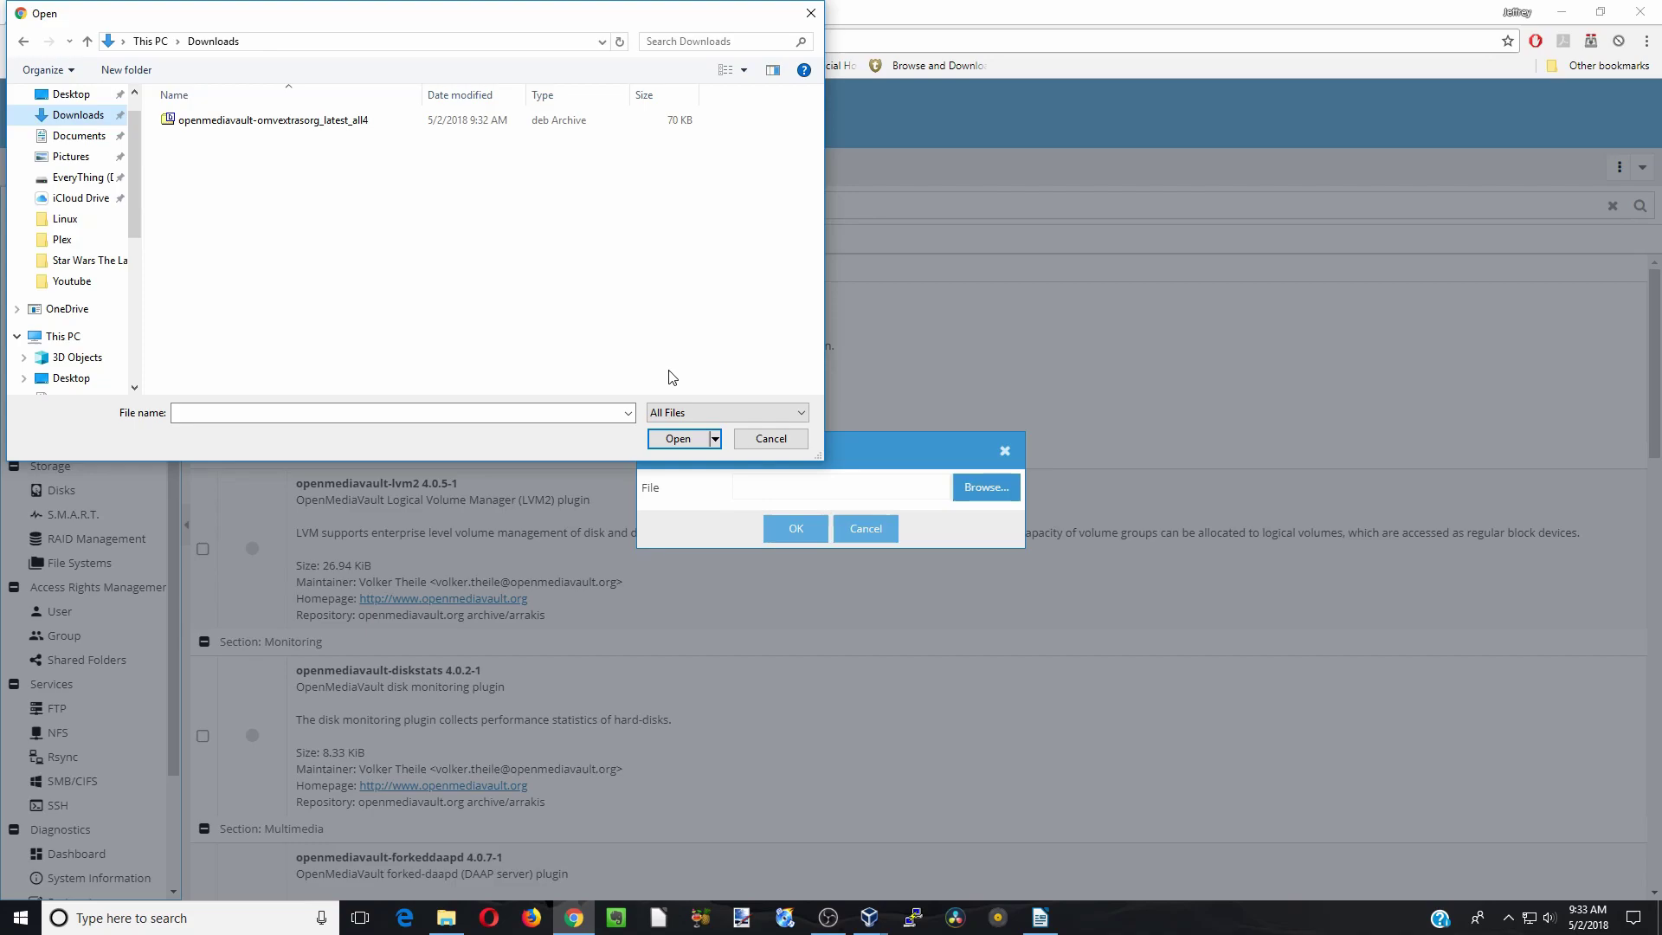
click(309, 125)
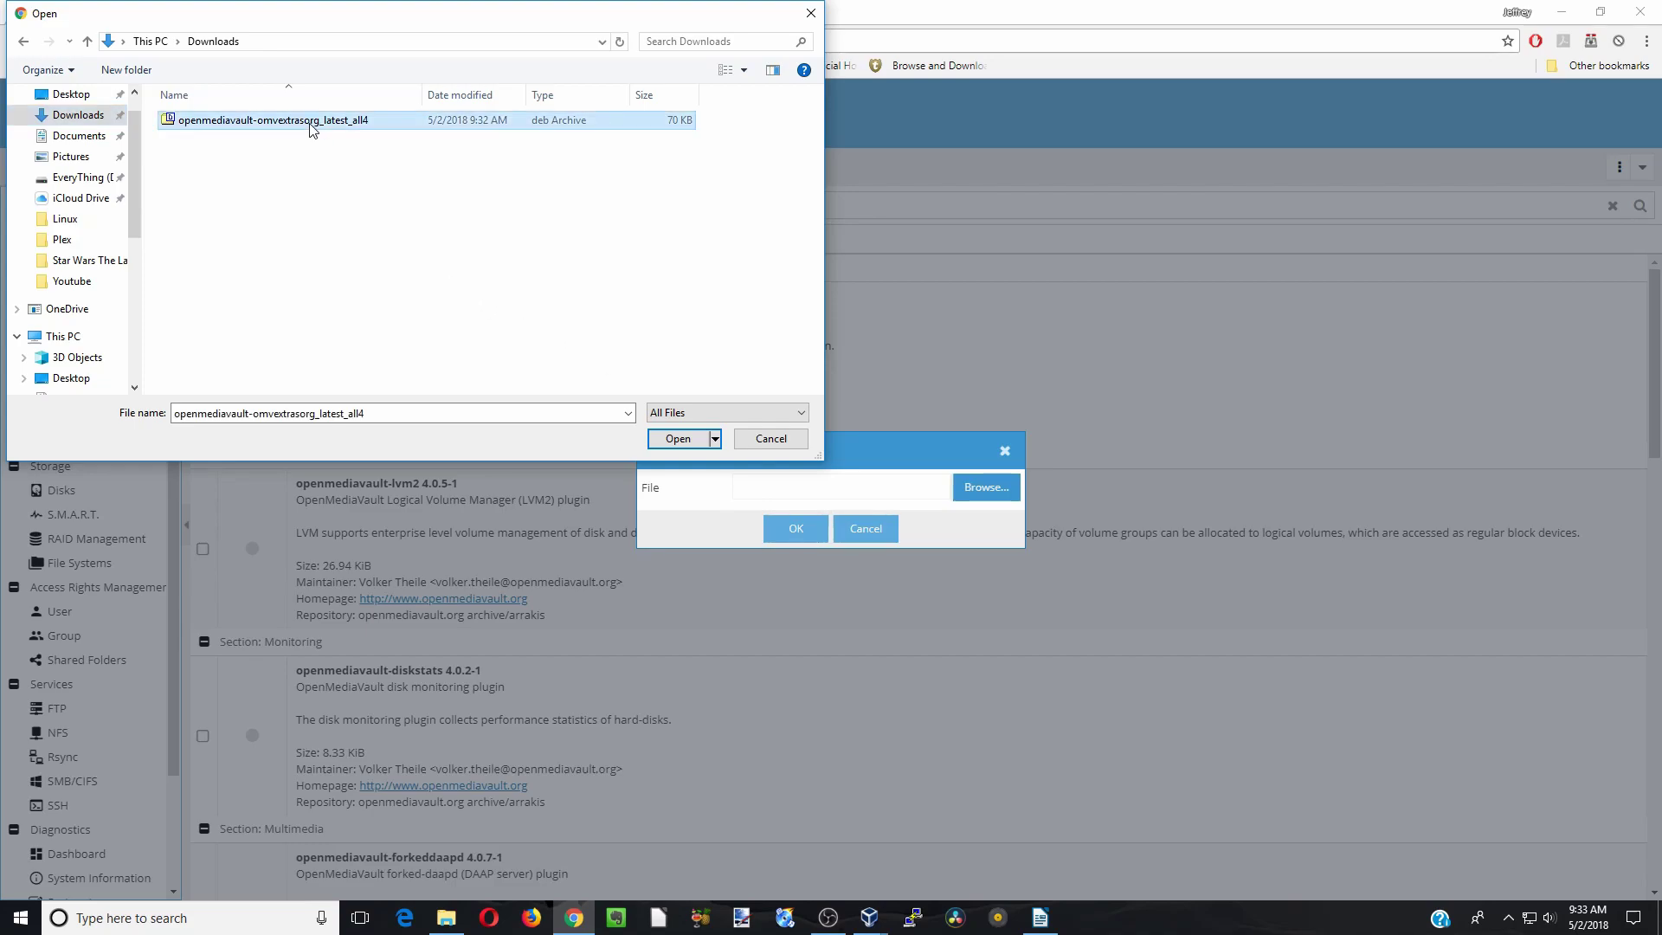
click(680, 440)
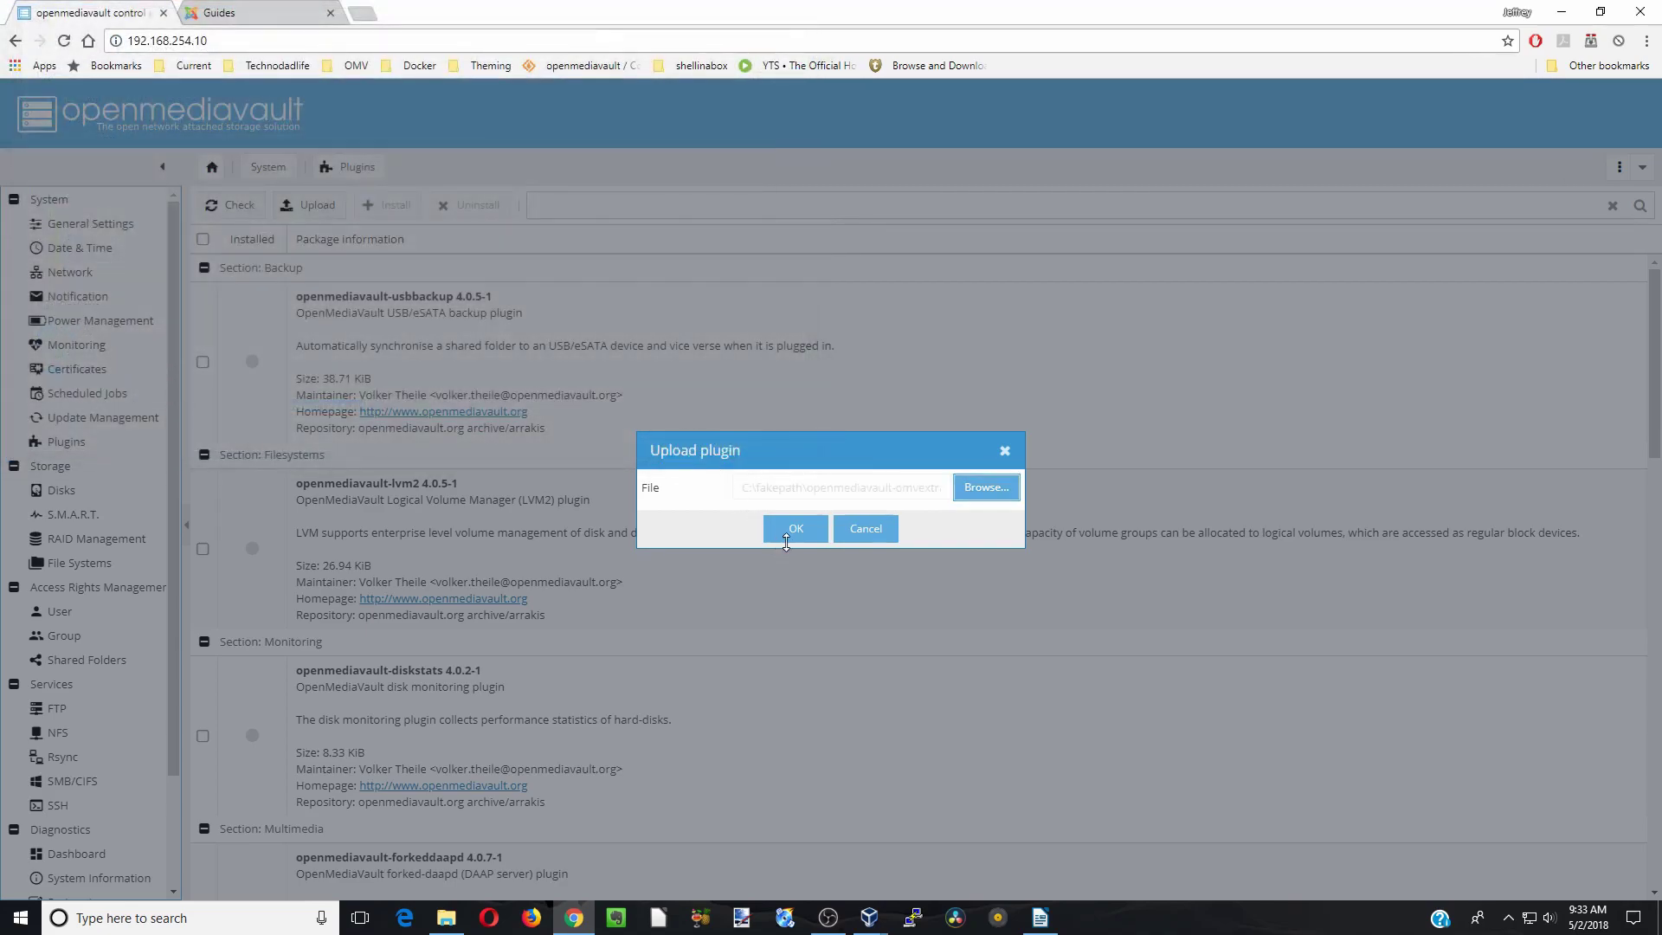
click(796, 530)
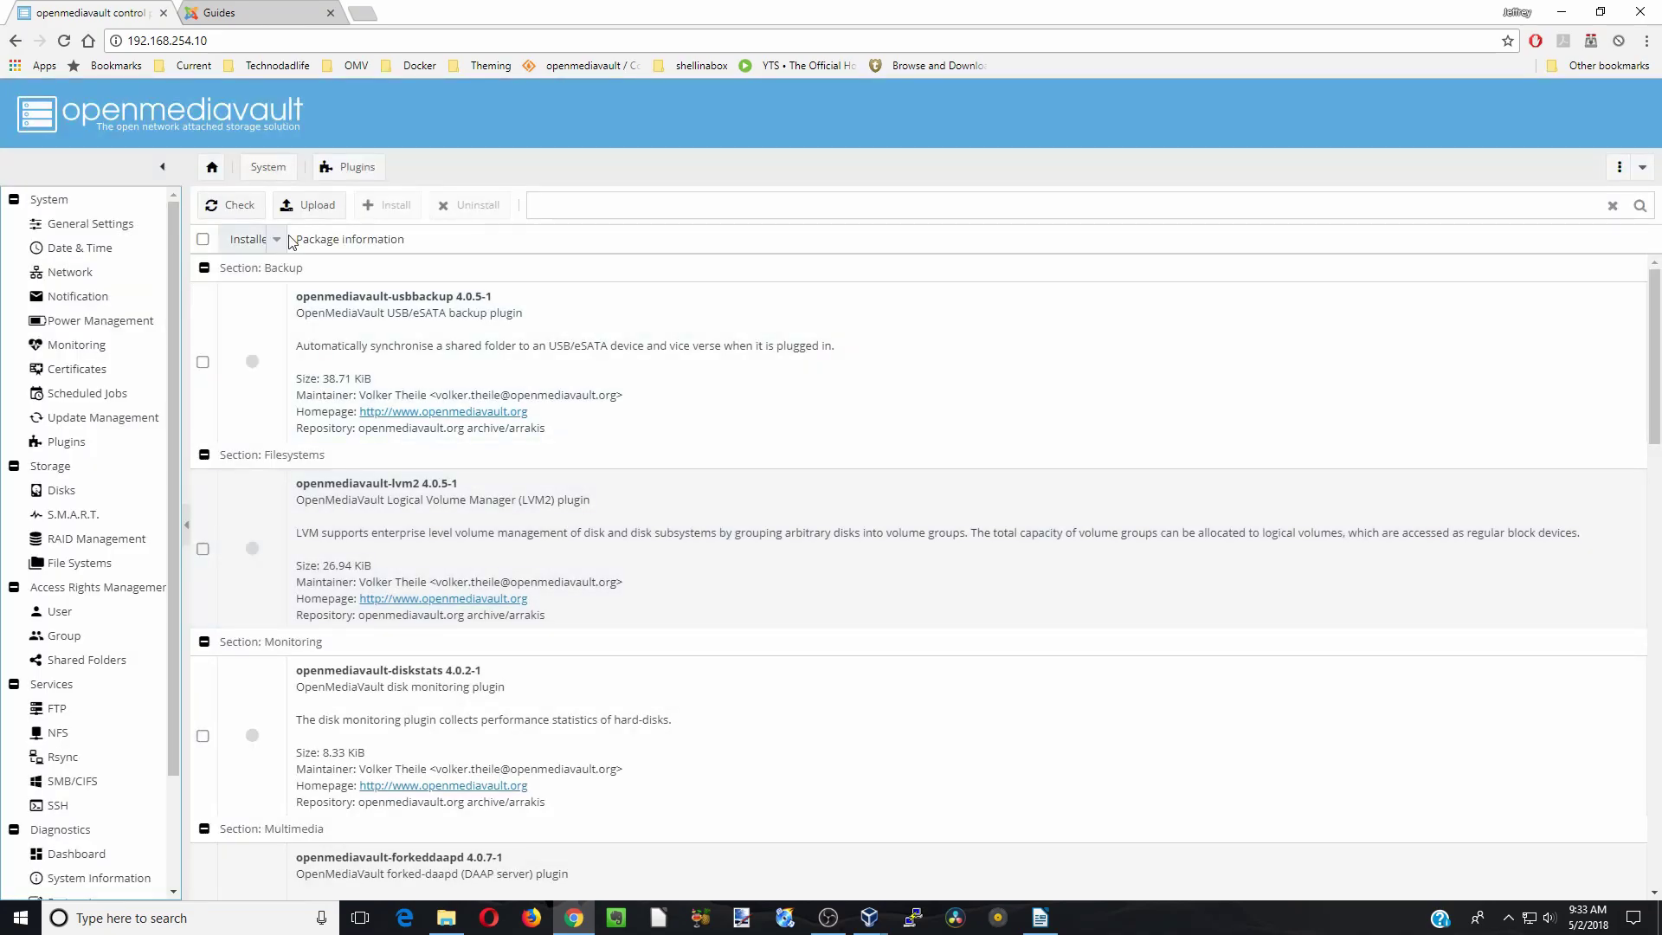
- Install the openmediavault-omvextrasorg 4.1.4 plugin and let the interface reload
click(233, 208)
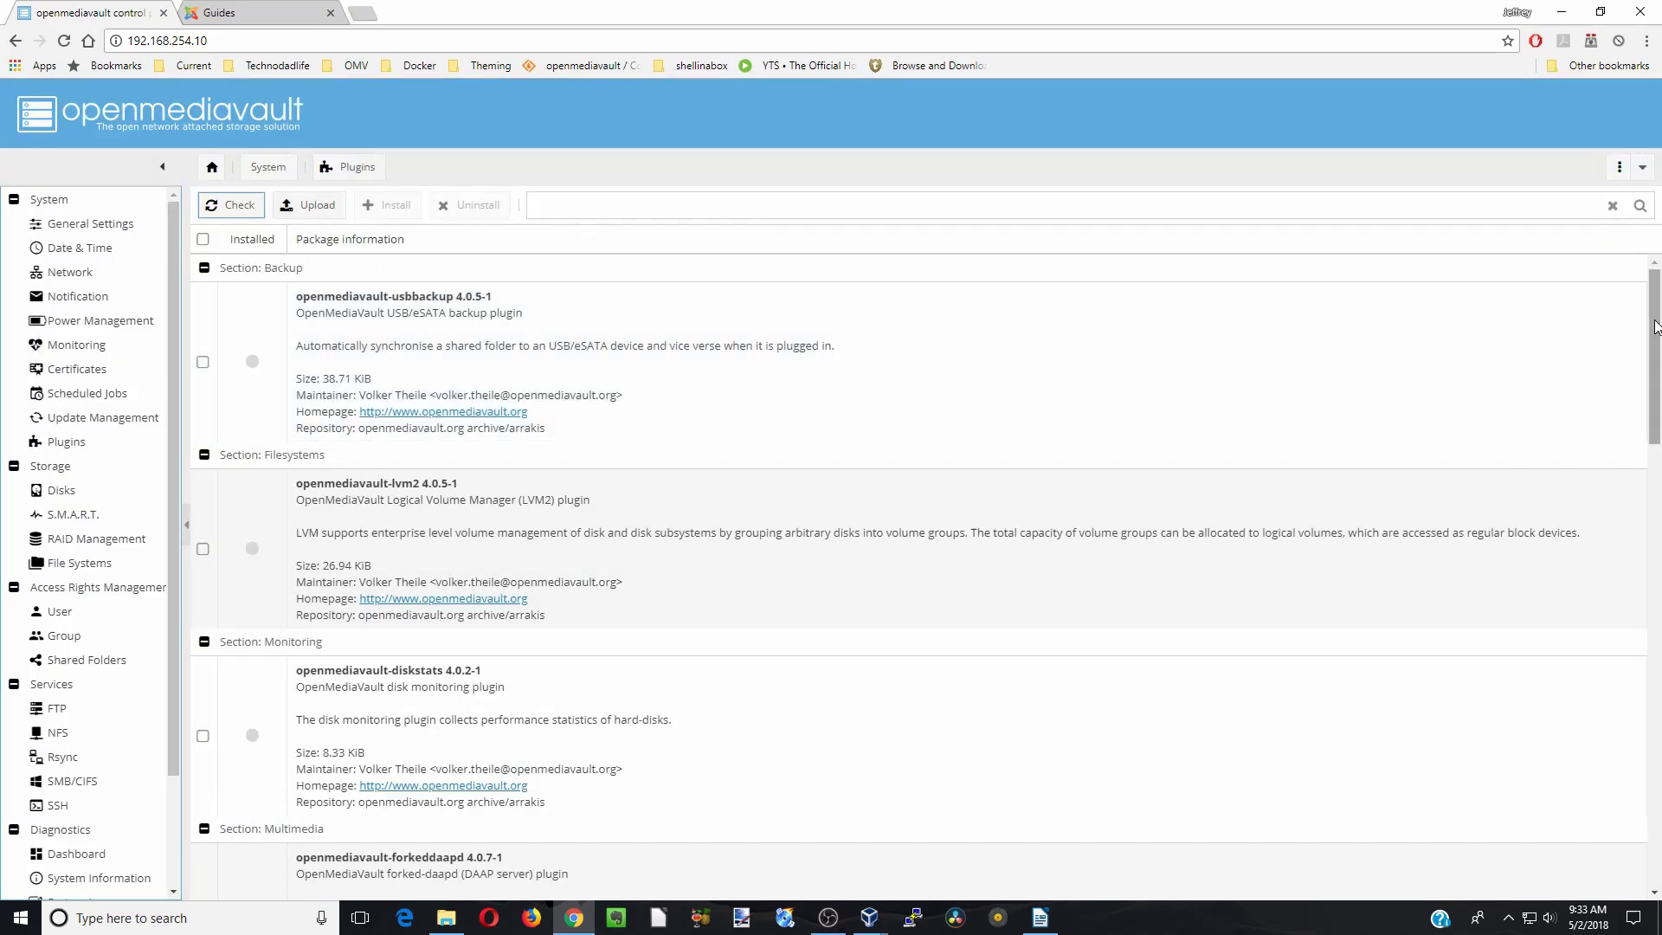
scroll(1637, 348, down, 15)
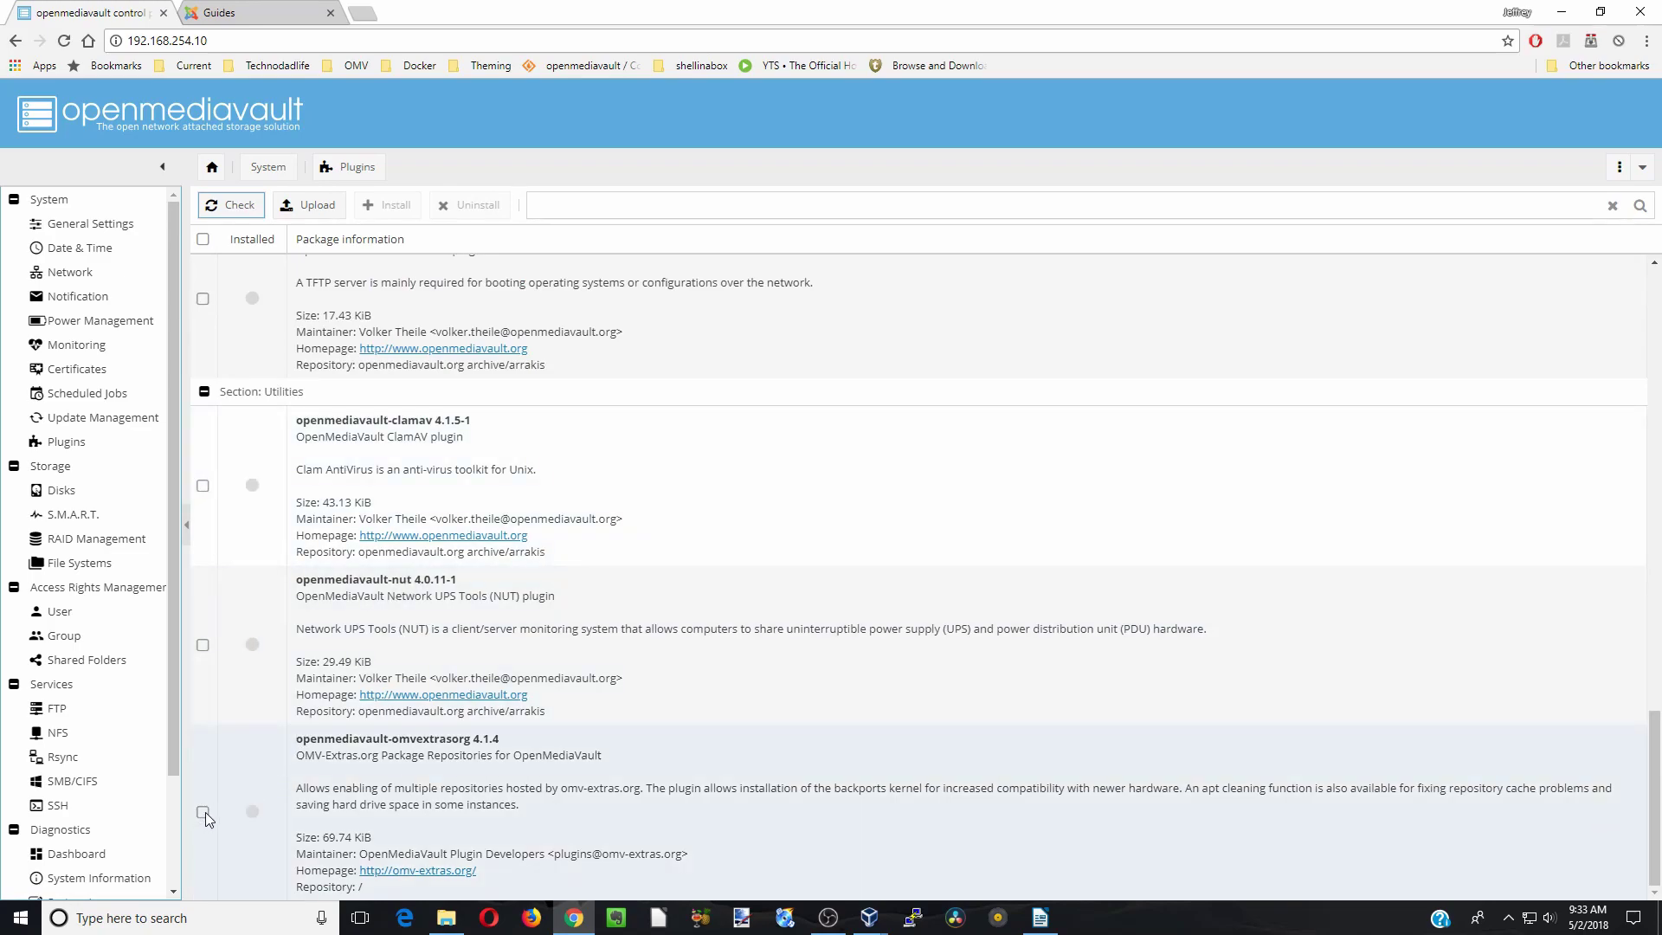
click(203, 812)
click(389, 212)
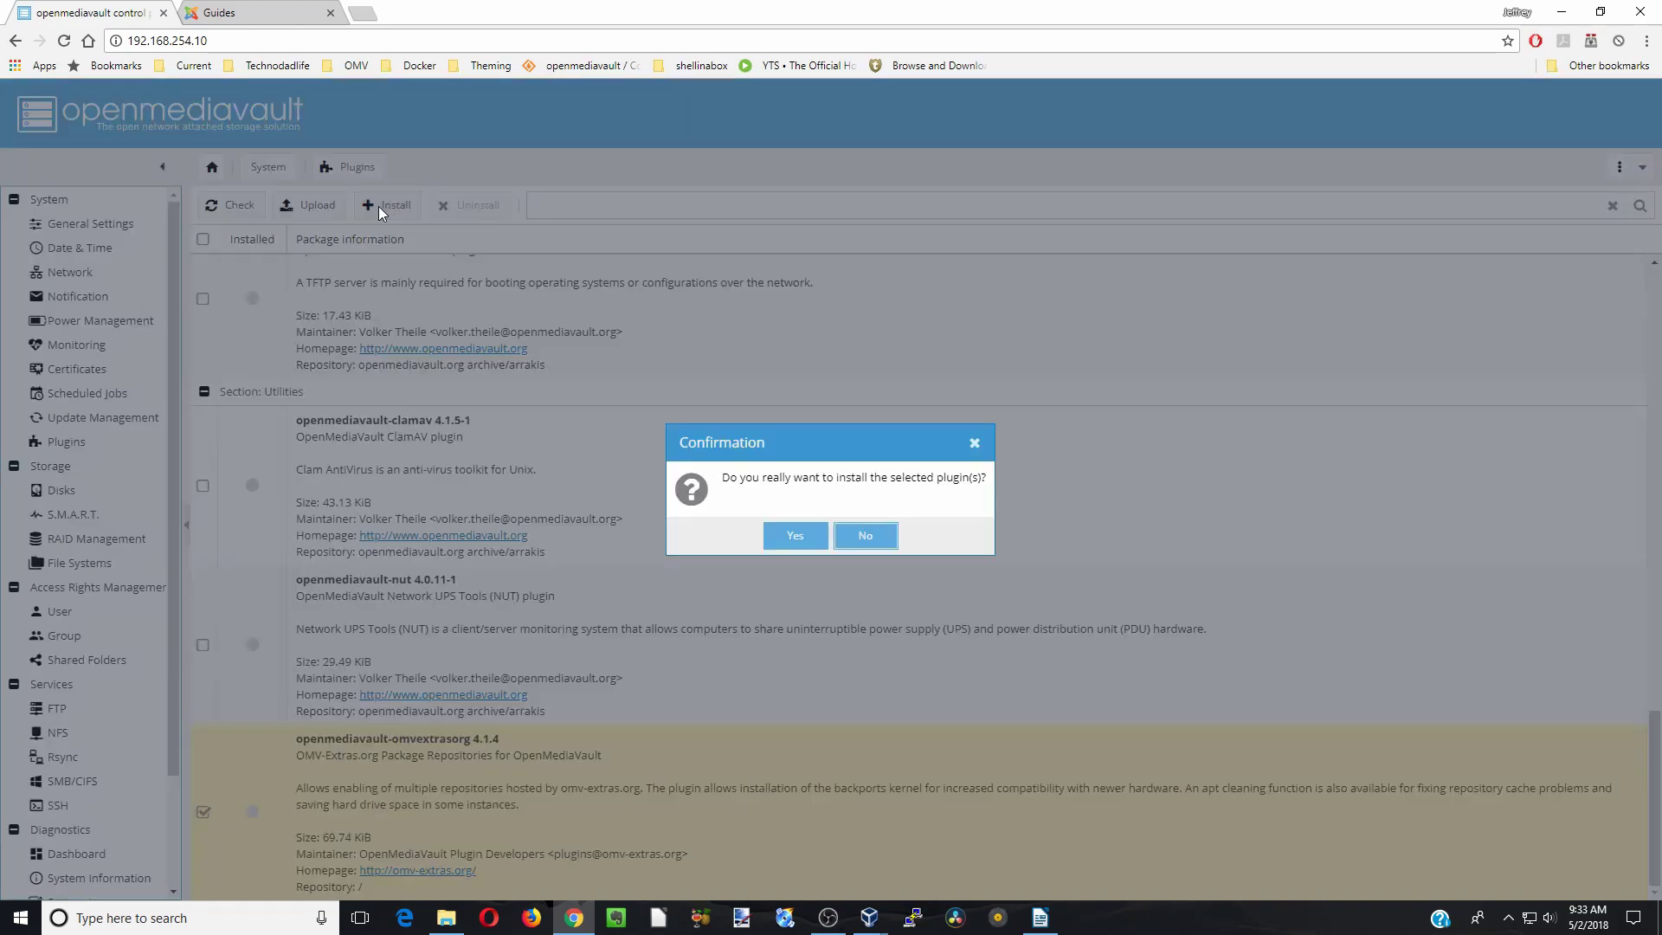
click(798, 536)
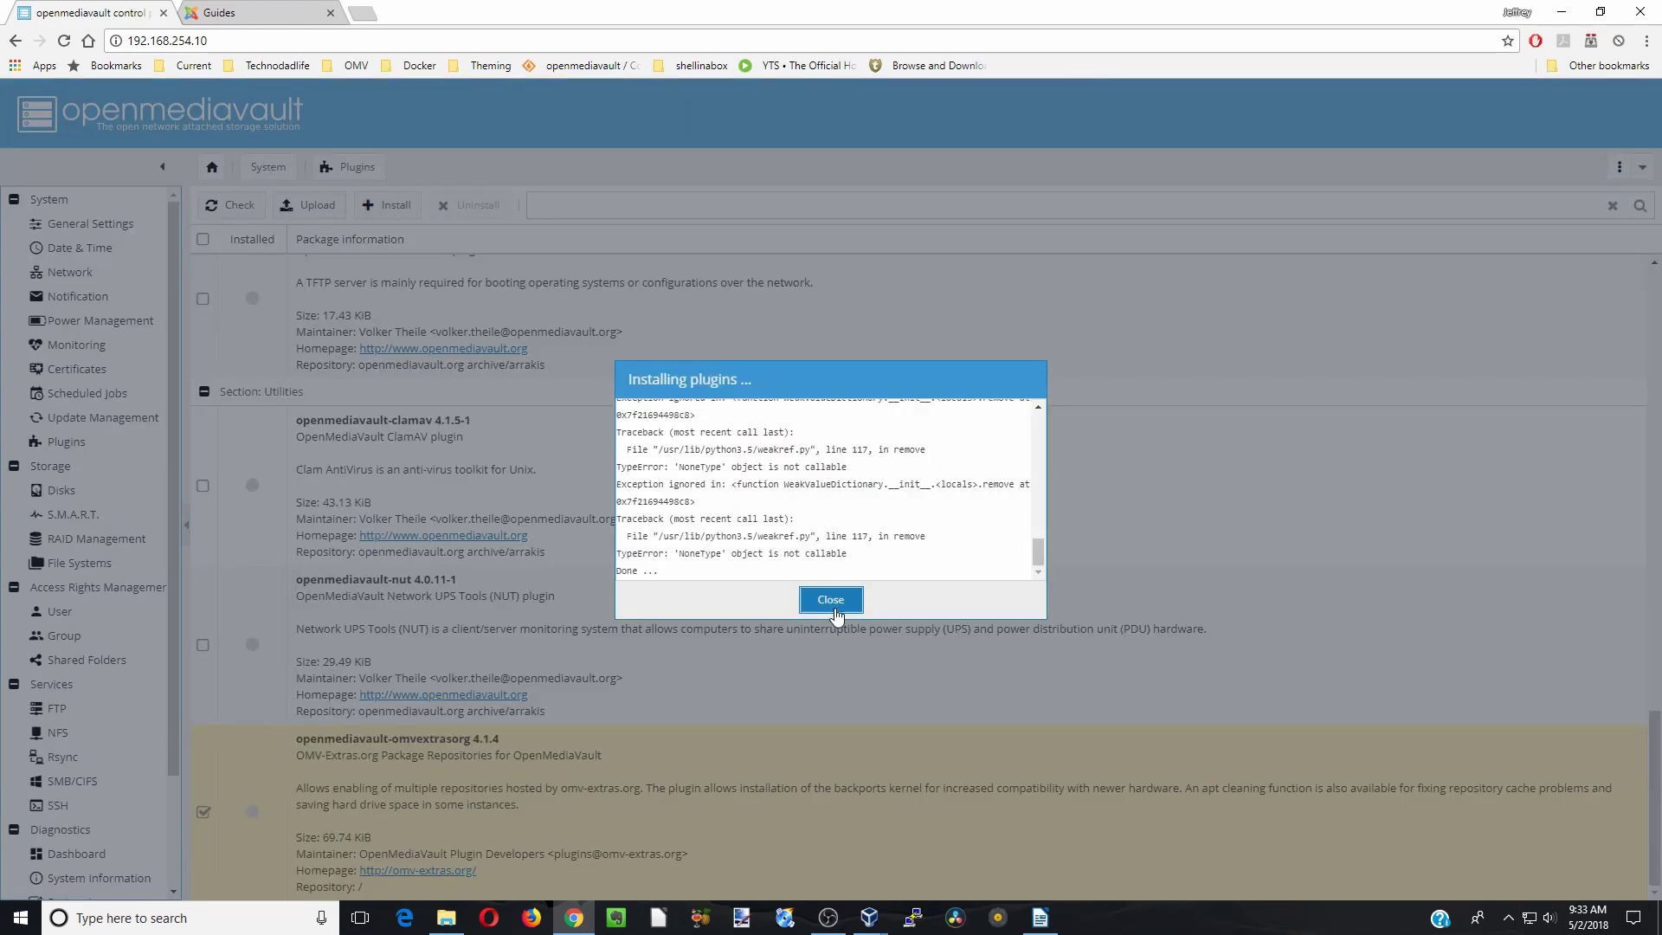
click(832, 602)
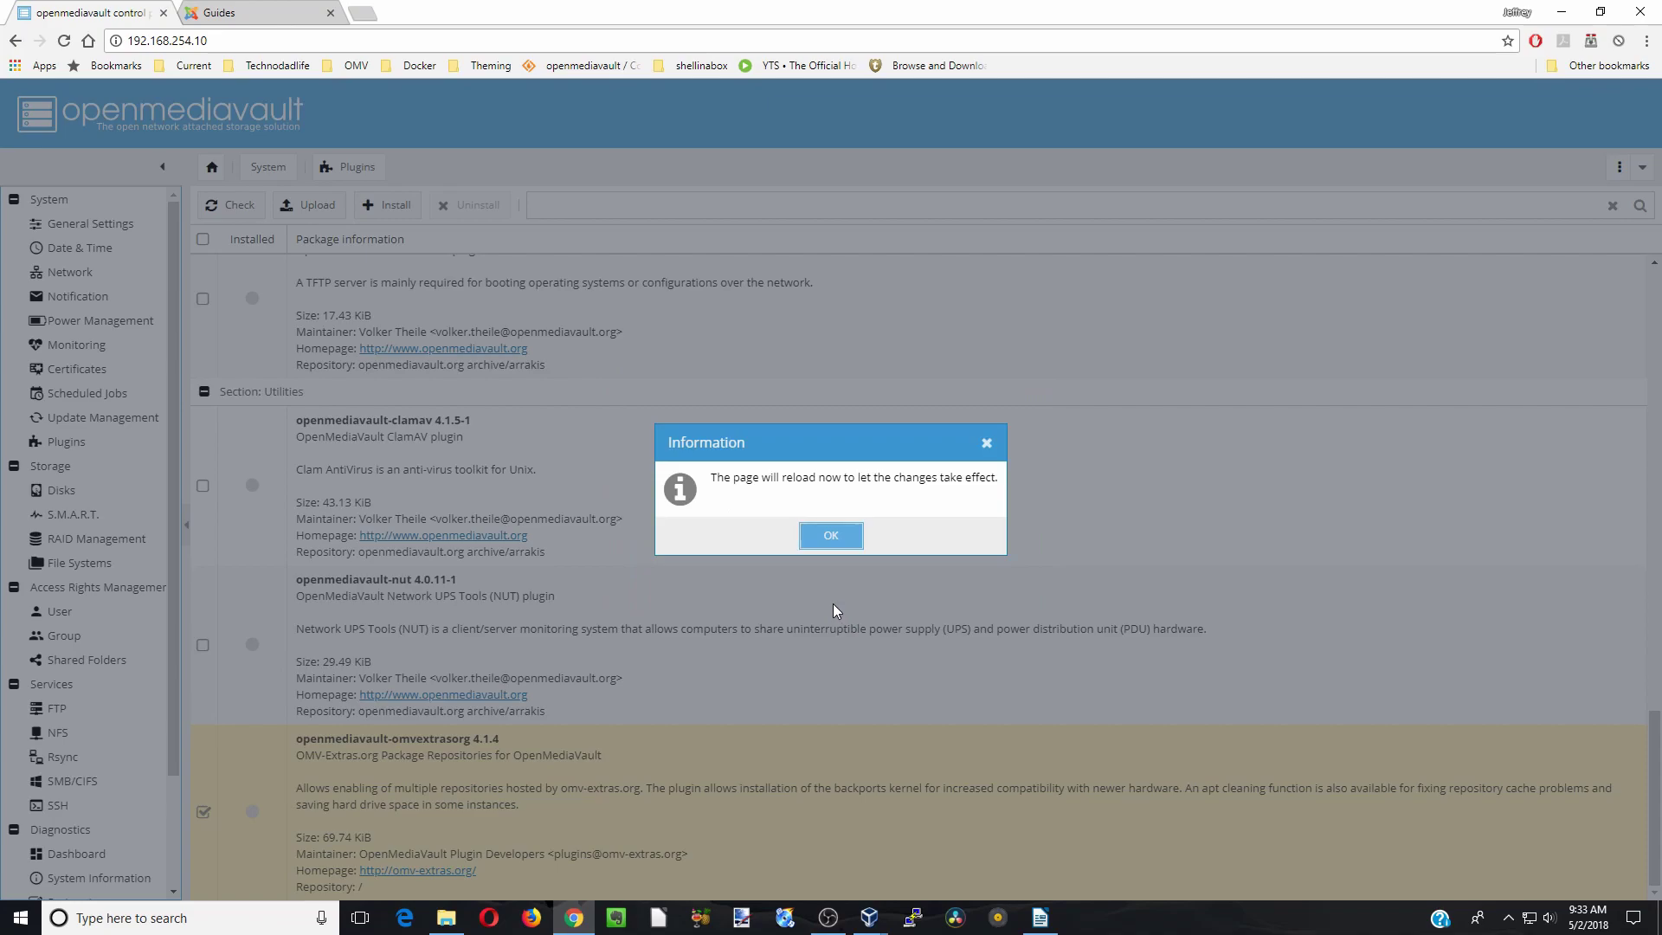
click(839, 542)
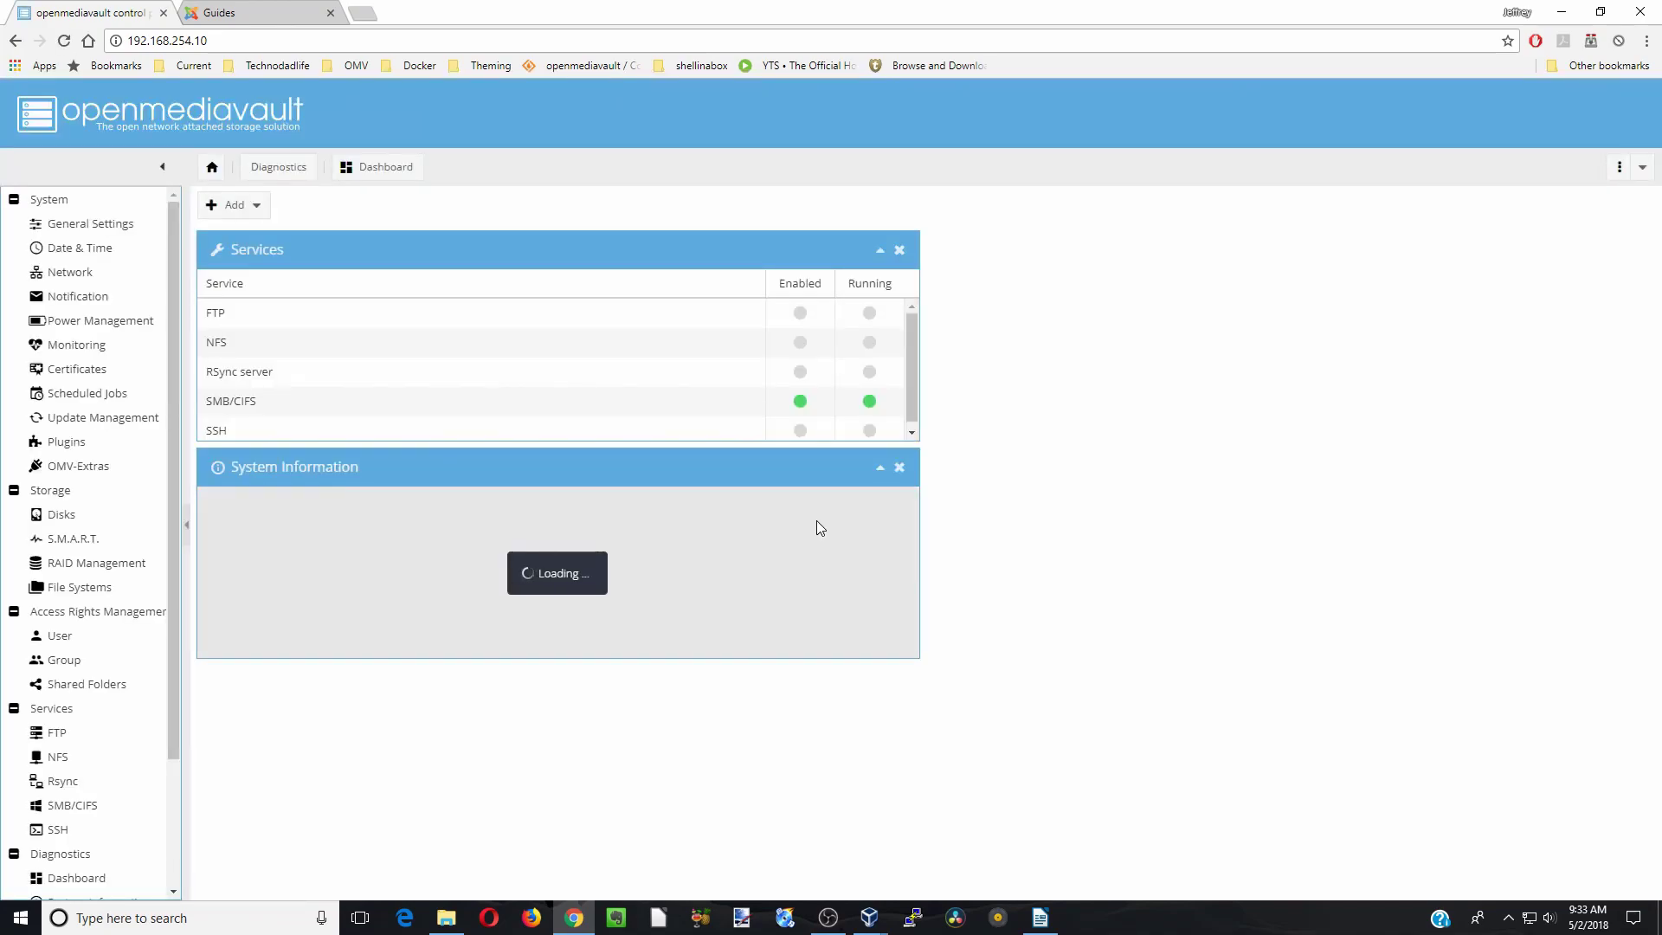
- Enable the Docker CE repo in OMV-Extras and run a package-list update until it reports Done
click(86, 470)
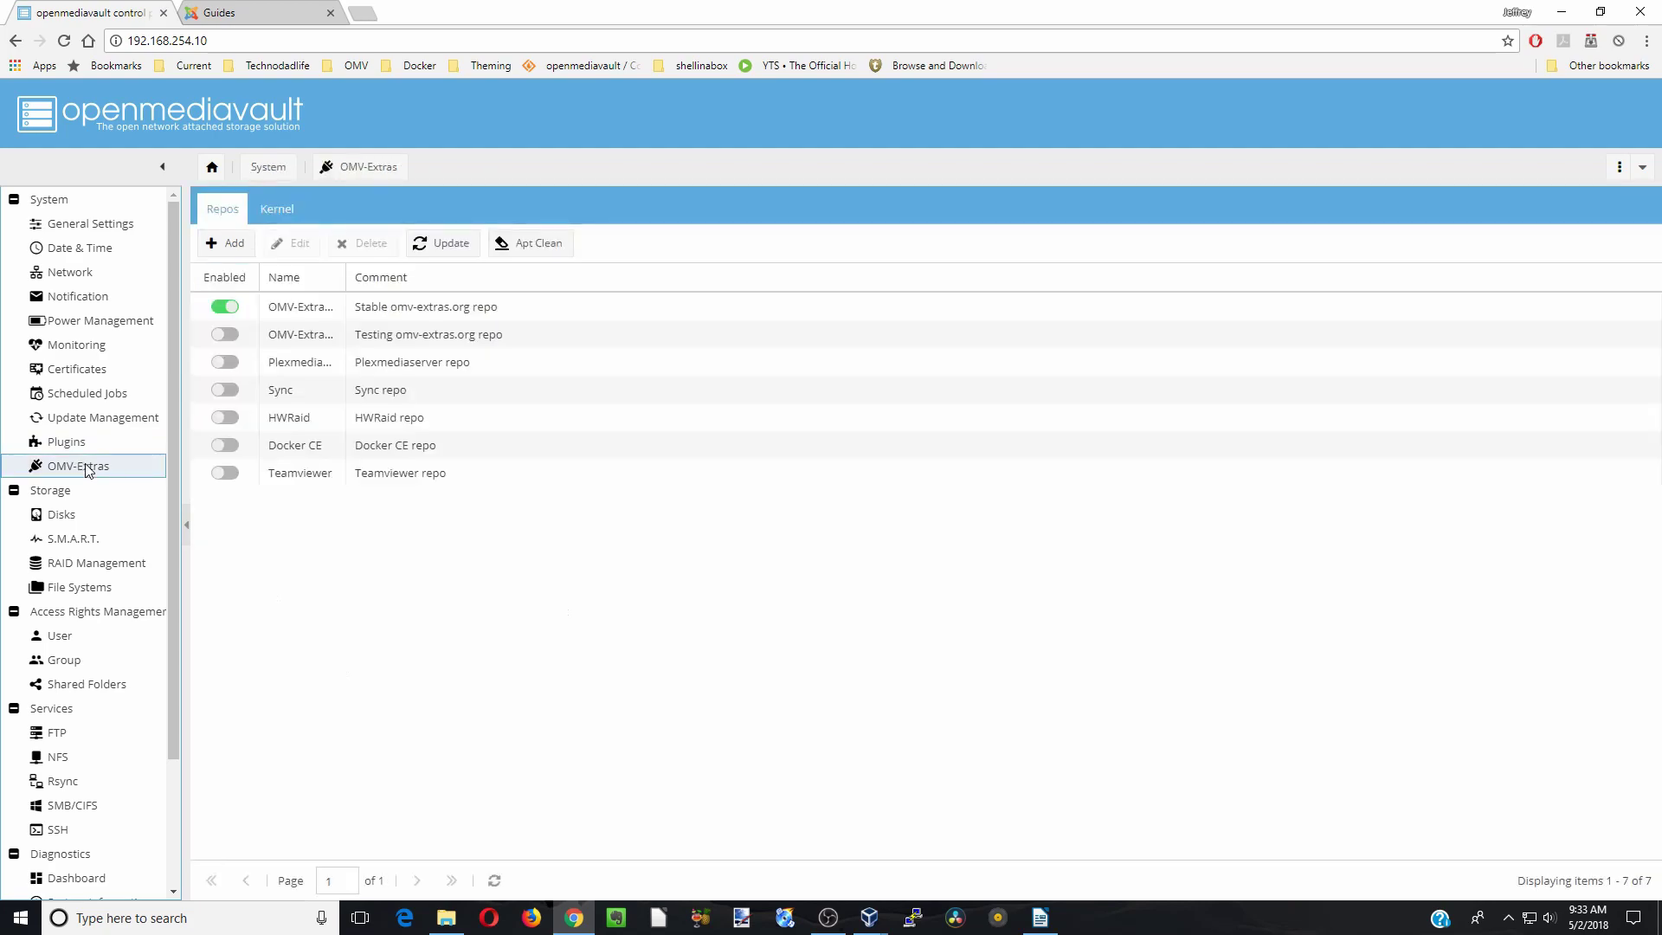
click(235, 444)
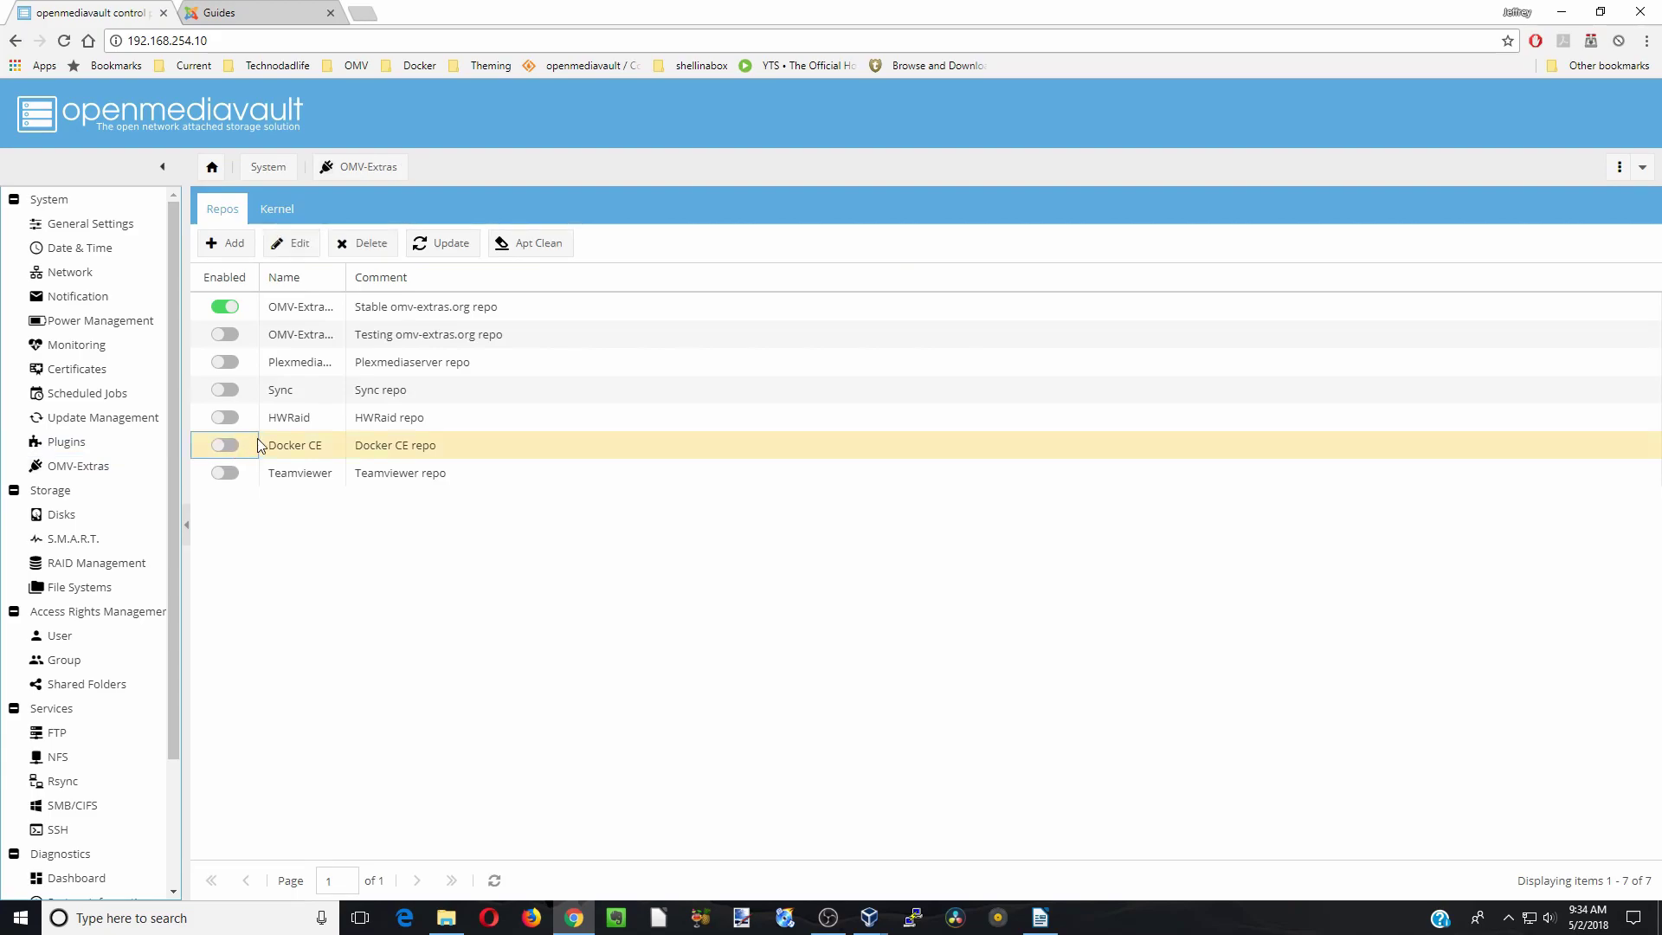
click(301, 245)
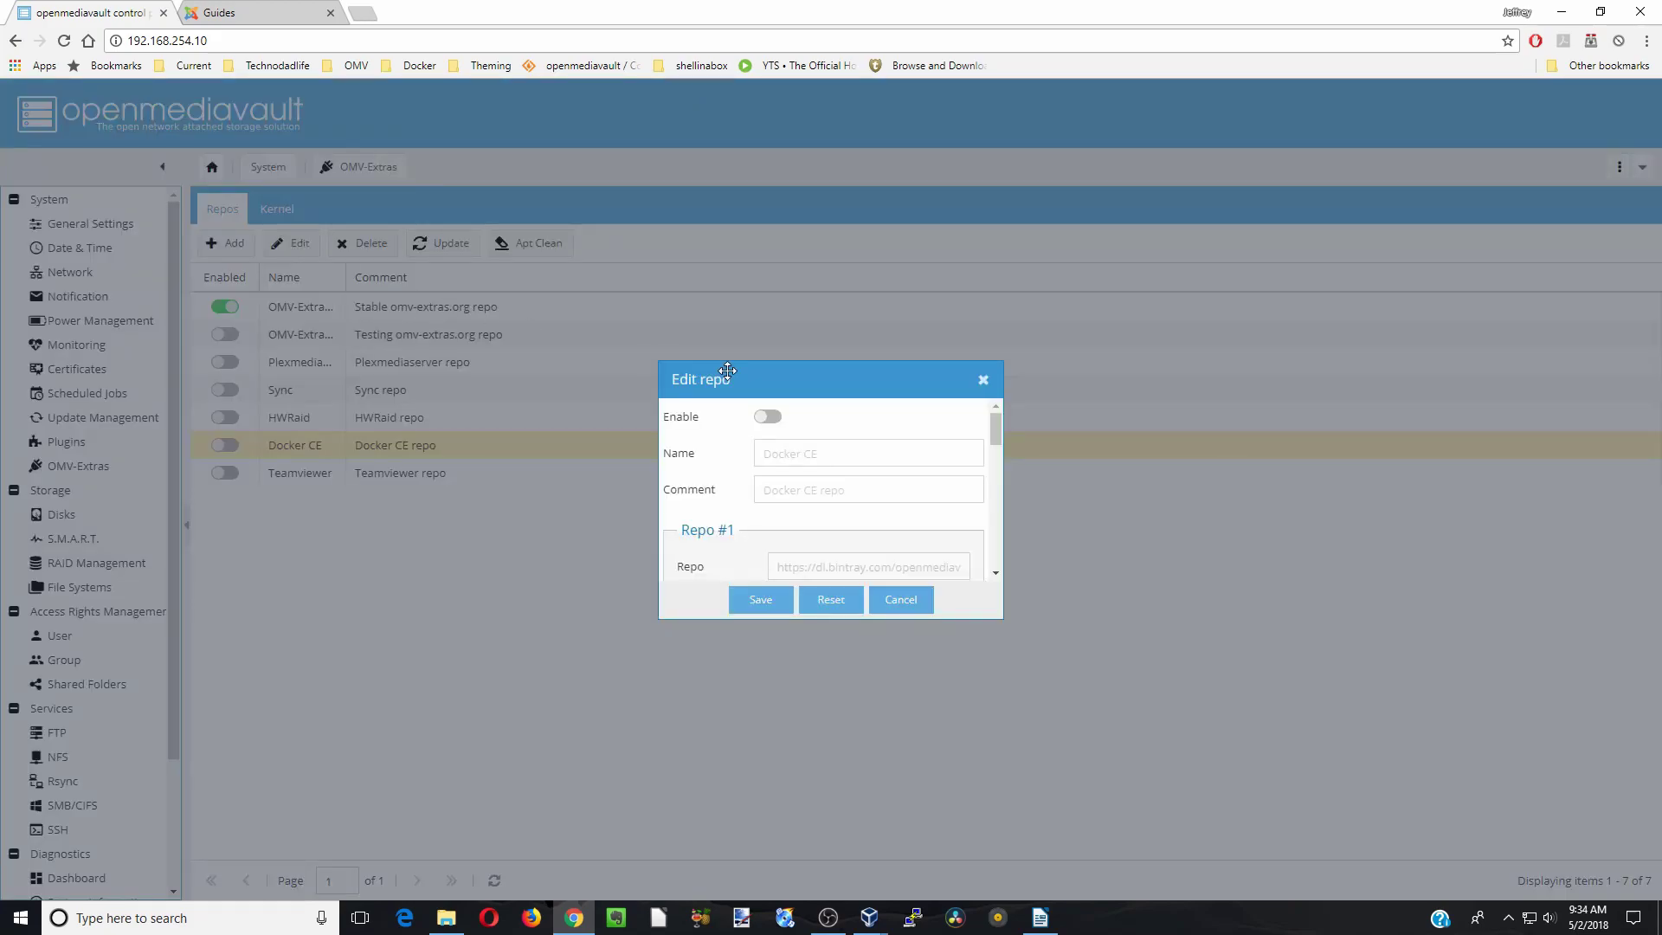
click(770, 417)
click(769, 600)
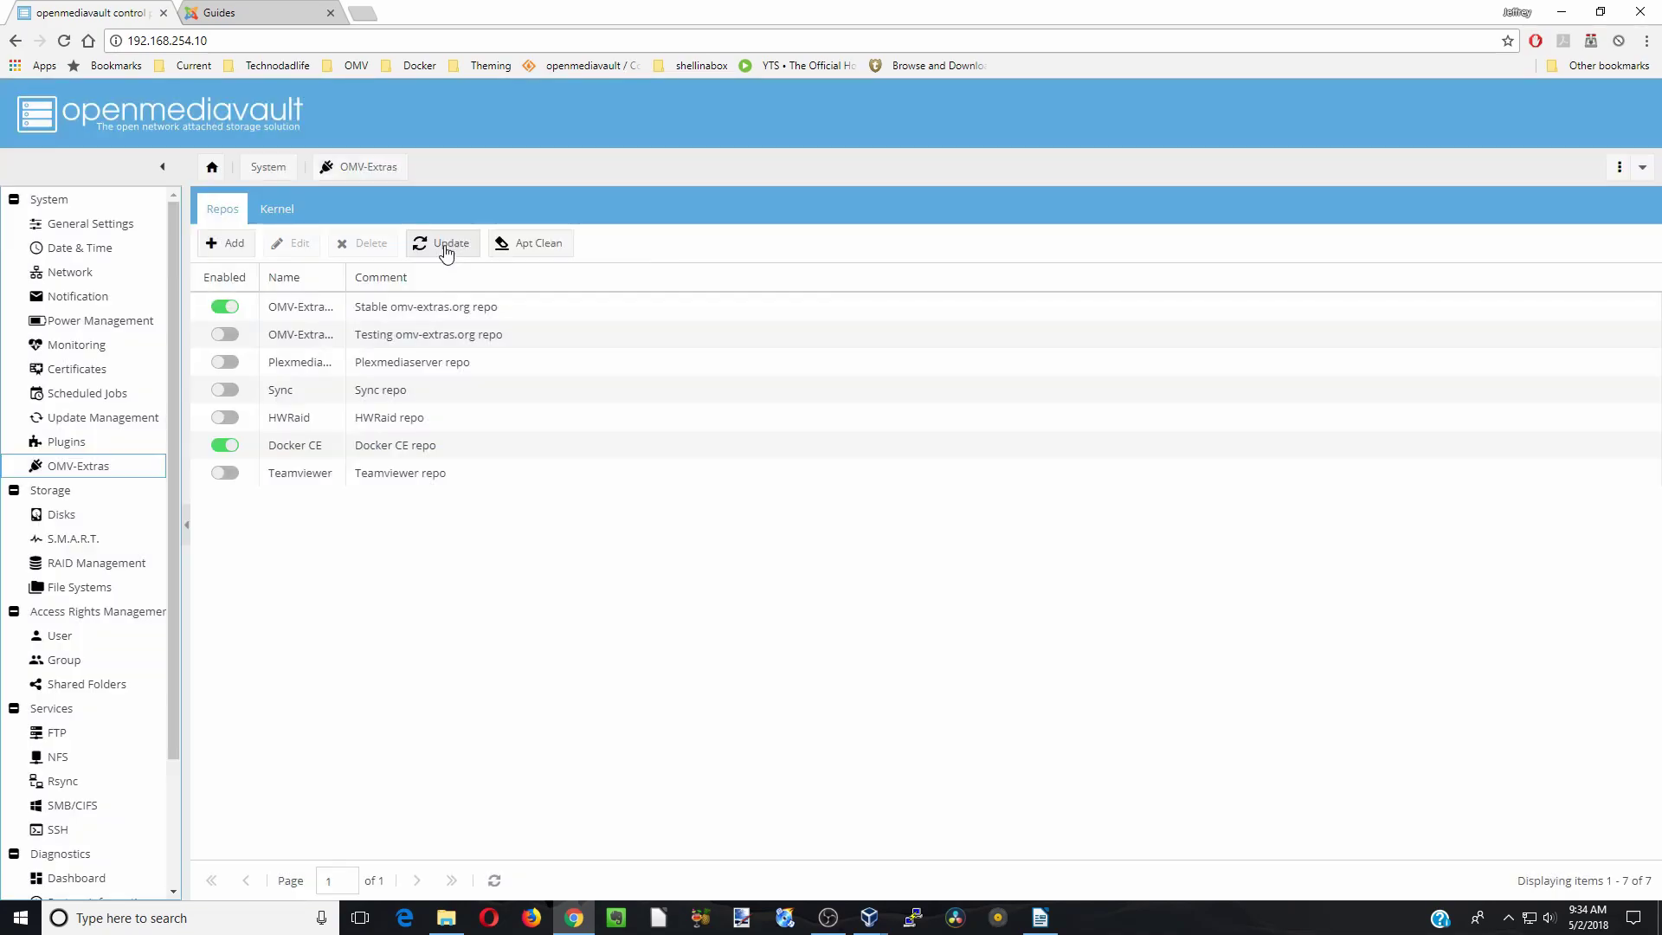
click(445, 247)
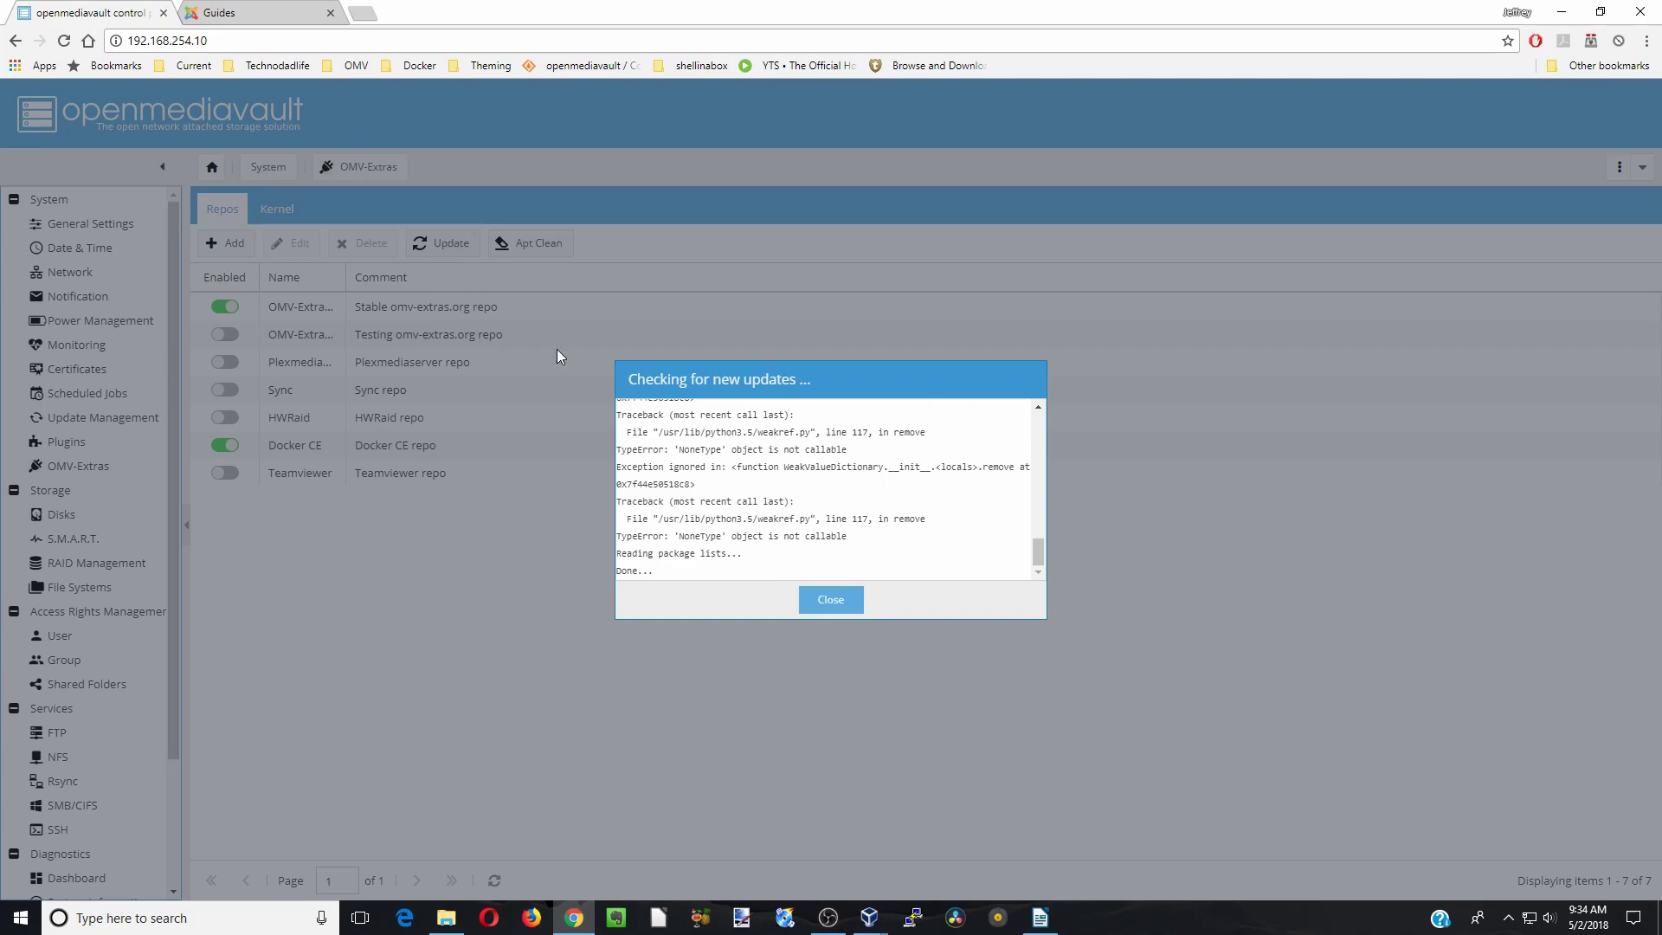
click(831, 604)
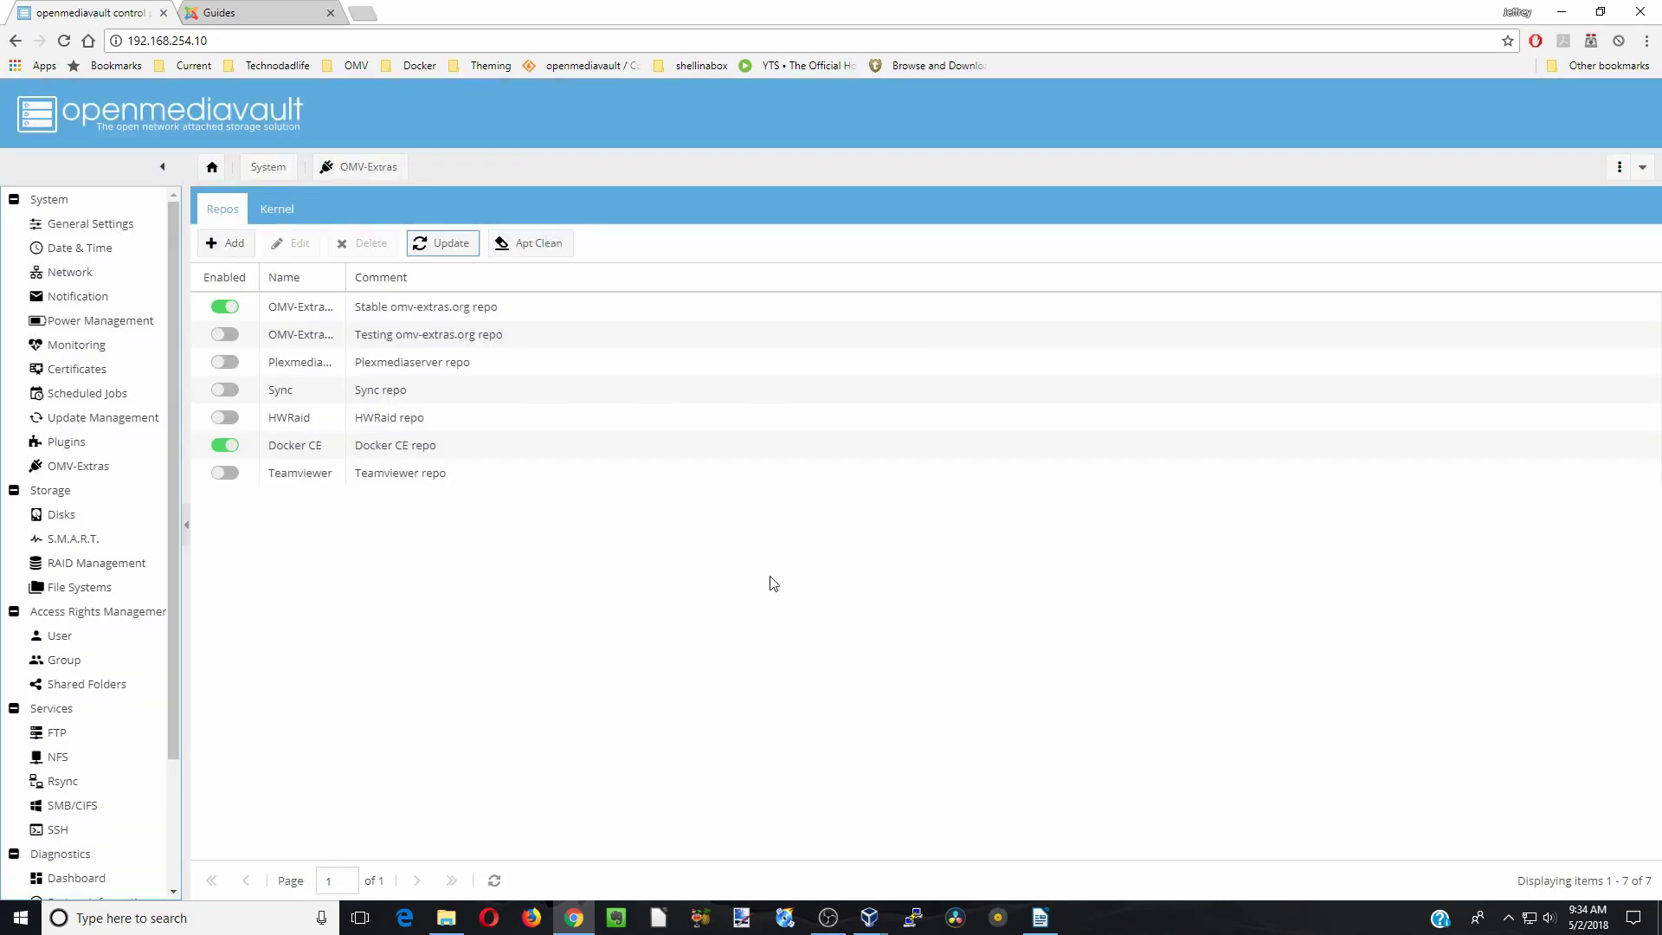
- Select openmediavault-shellinabox 3.4 in the plugin list, then go to the SSH service settings
click(82, 449)
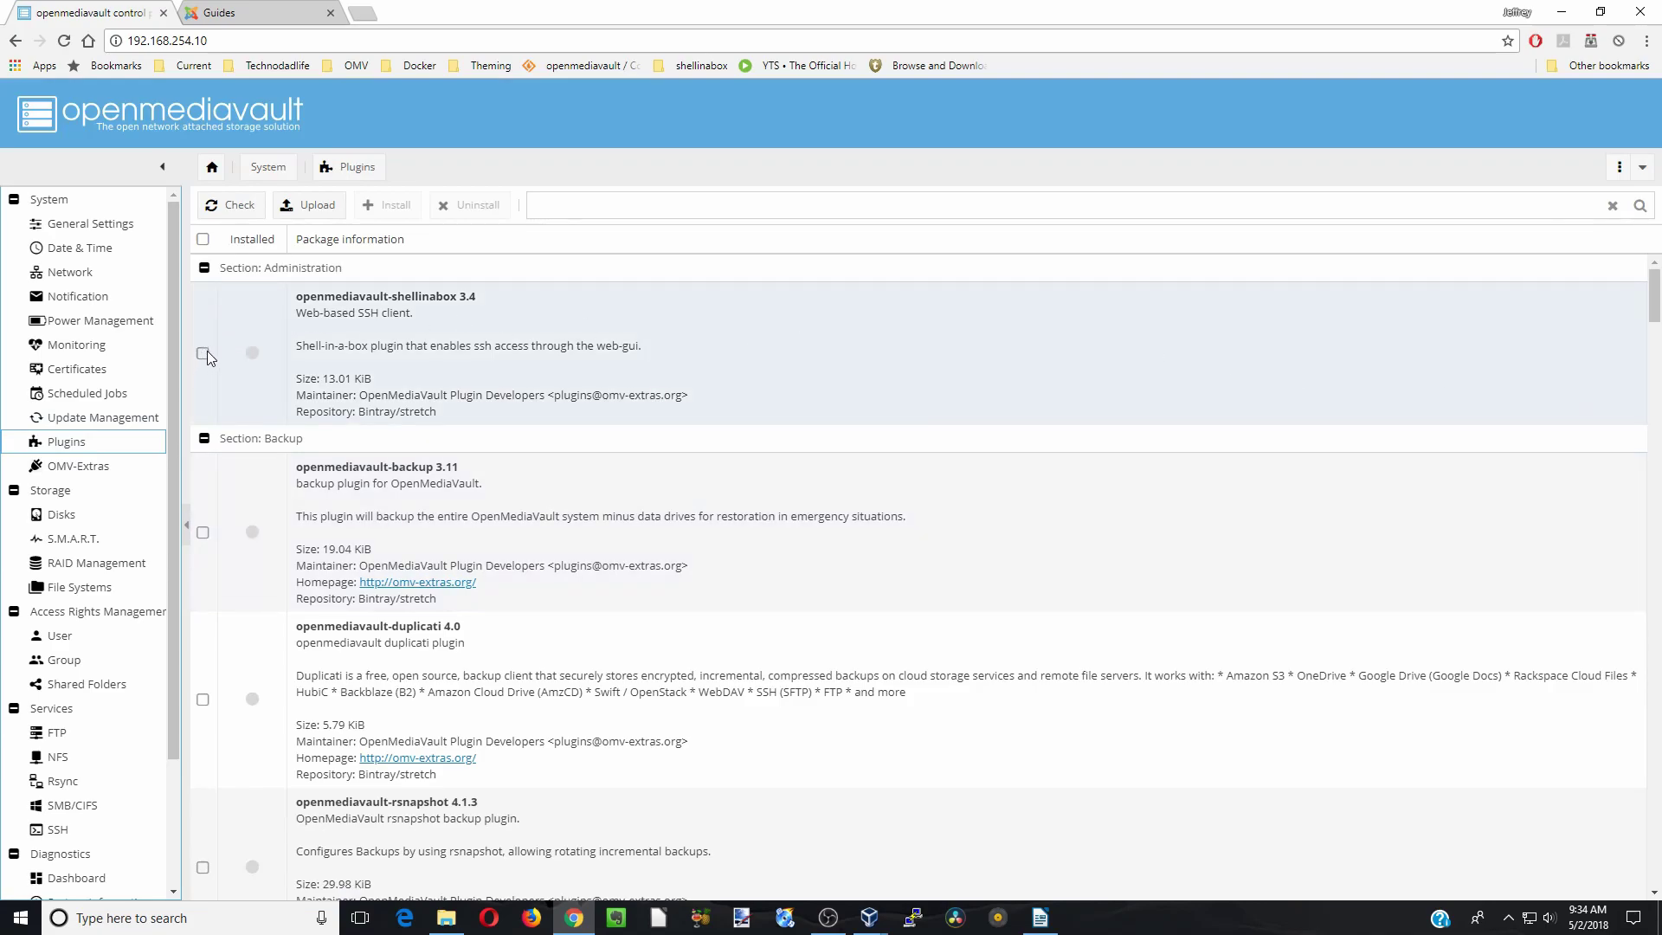
click(203, 353)
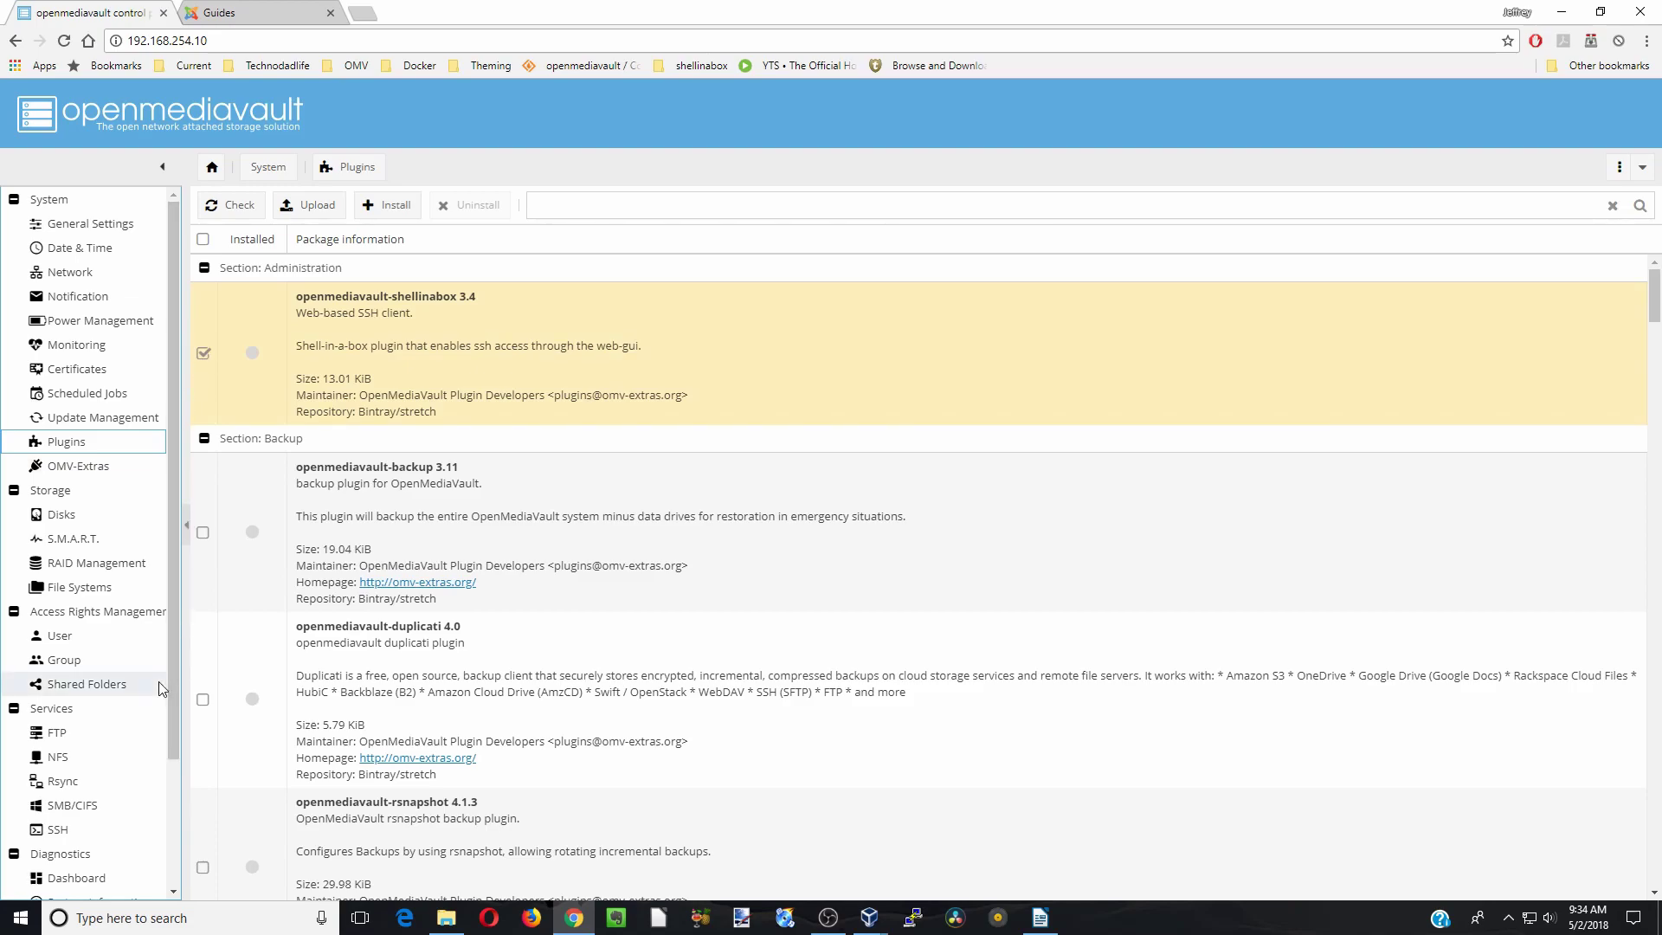
click(59, 830)
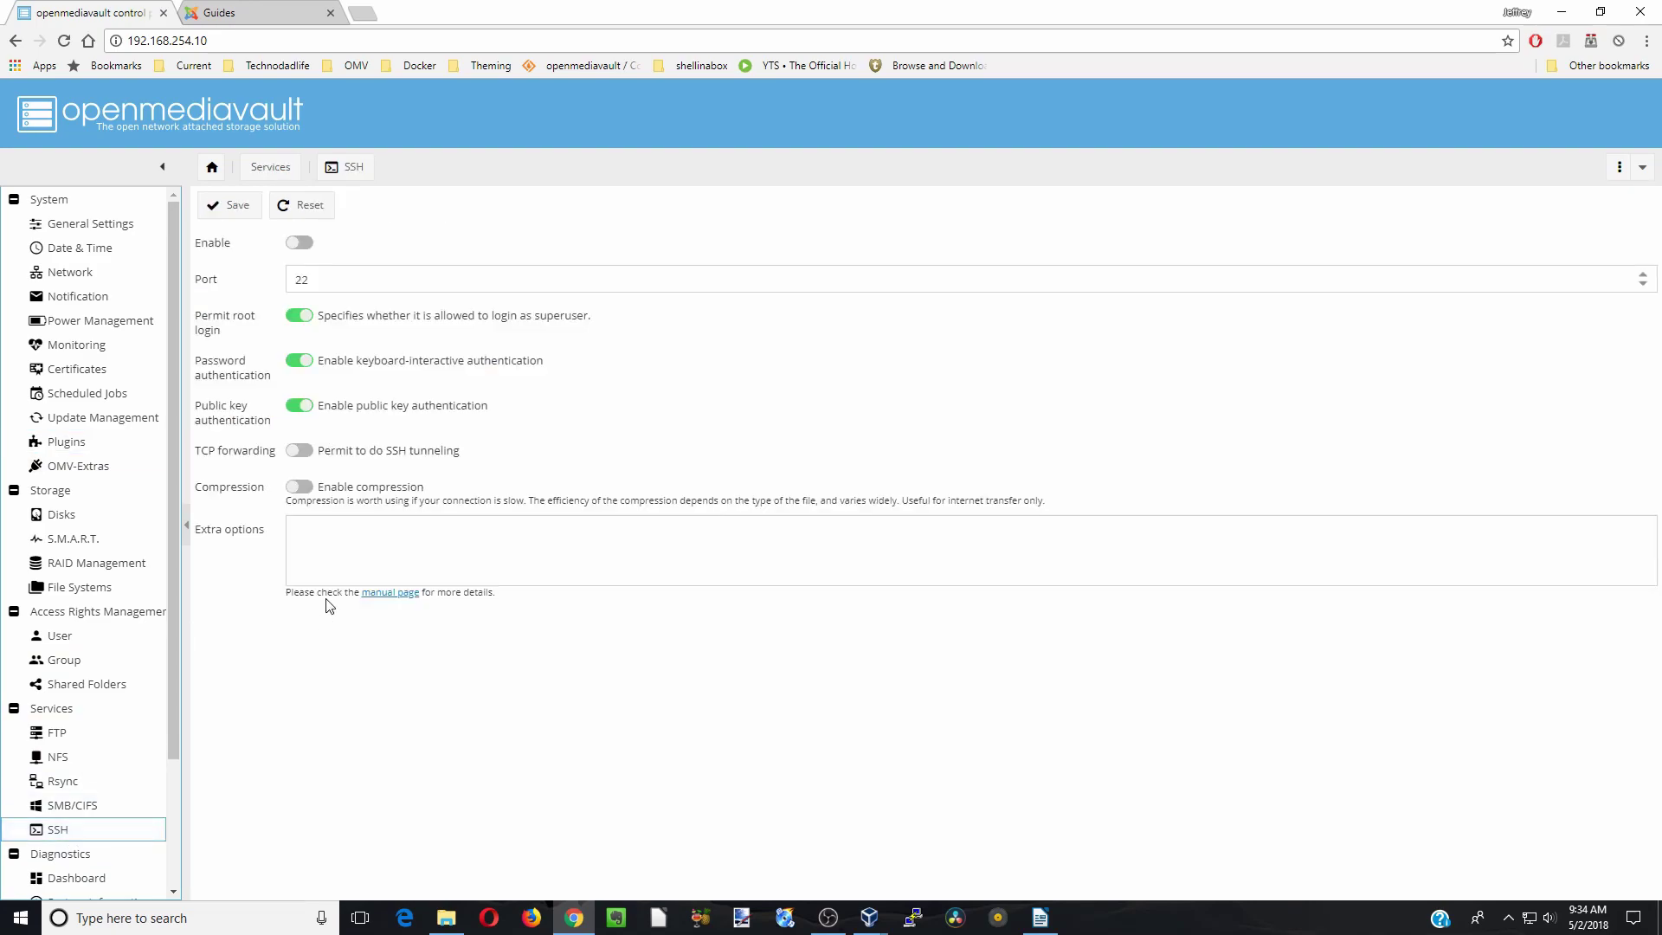
- Enable SSH on port 22, save it, and apply the configuration change
click(303, 243)
click(234, 216)
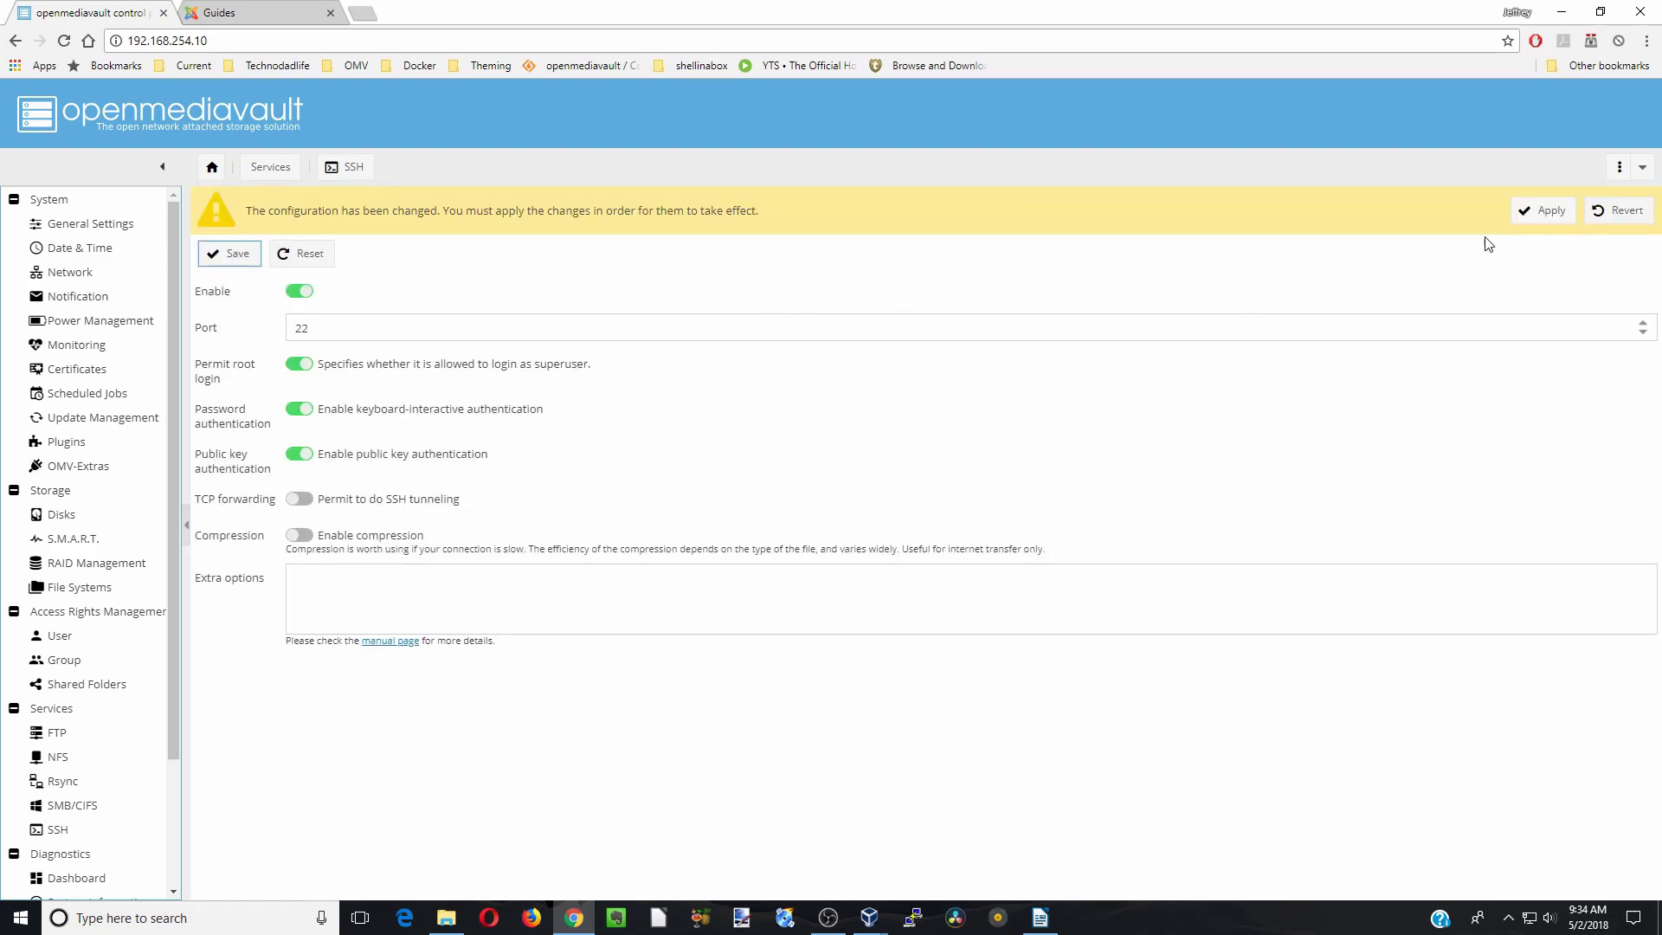
click(1540, 211)
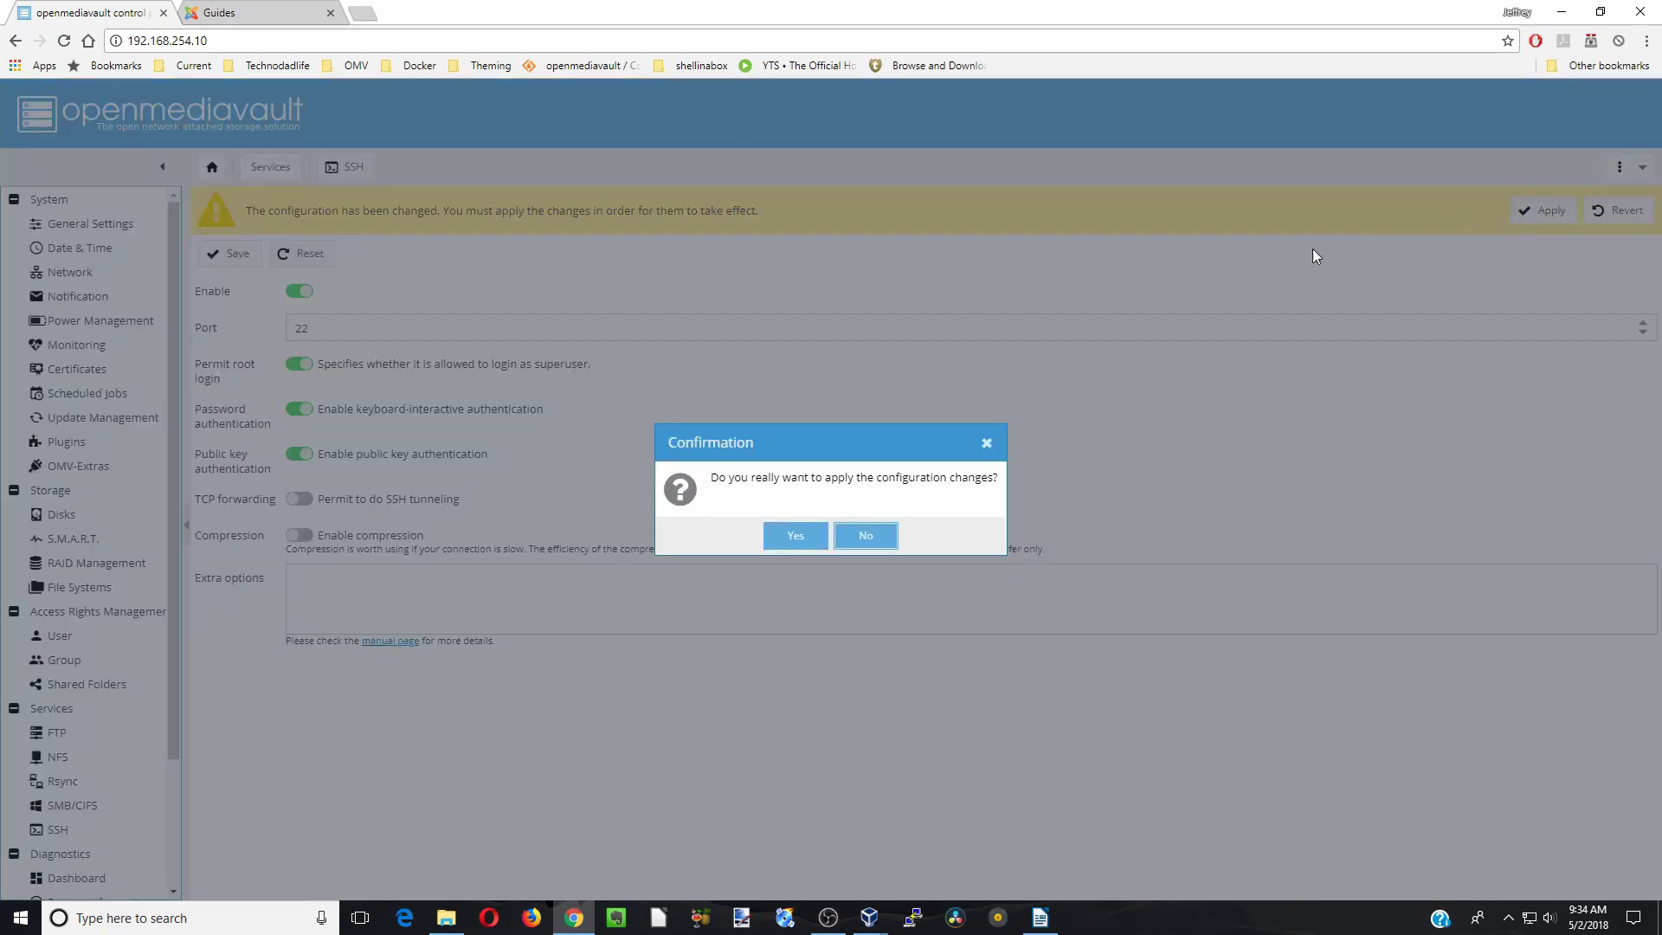
click(790, 541)
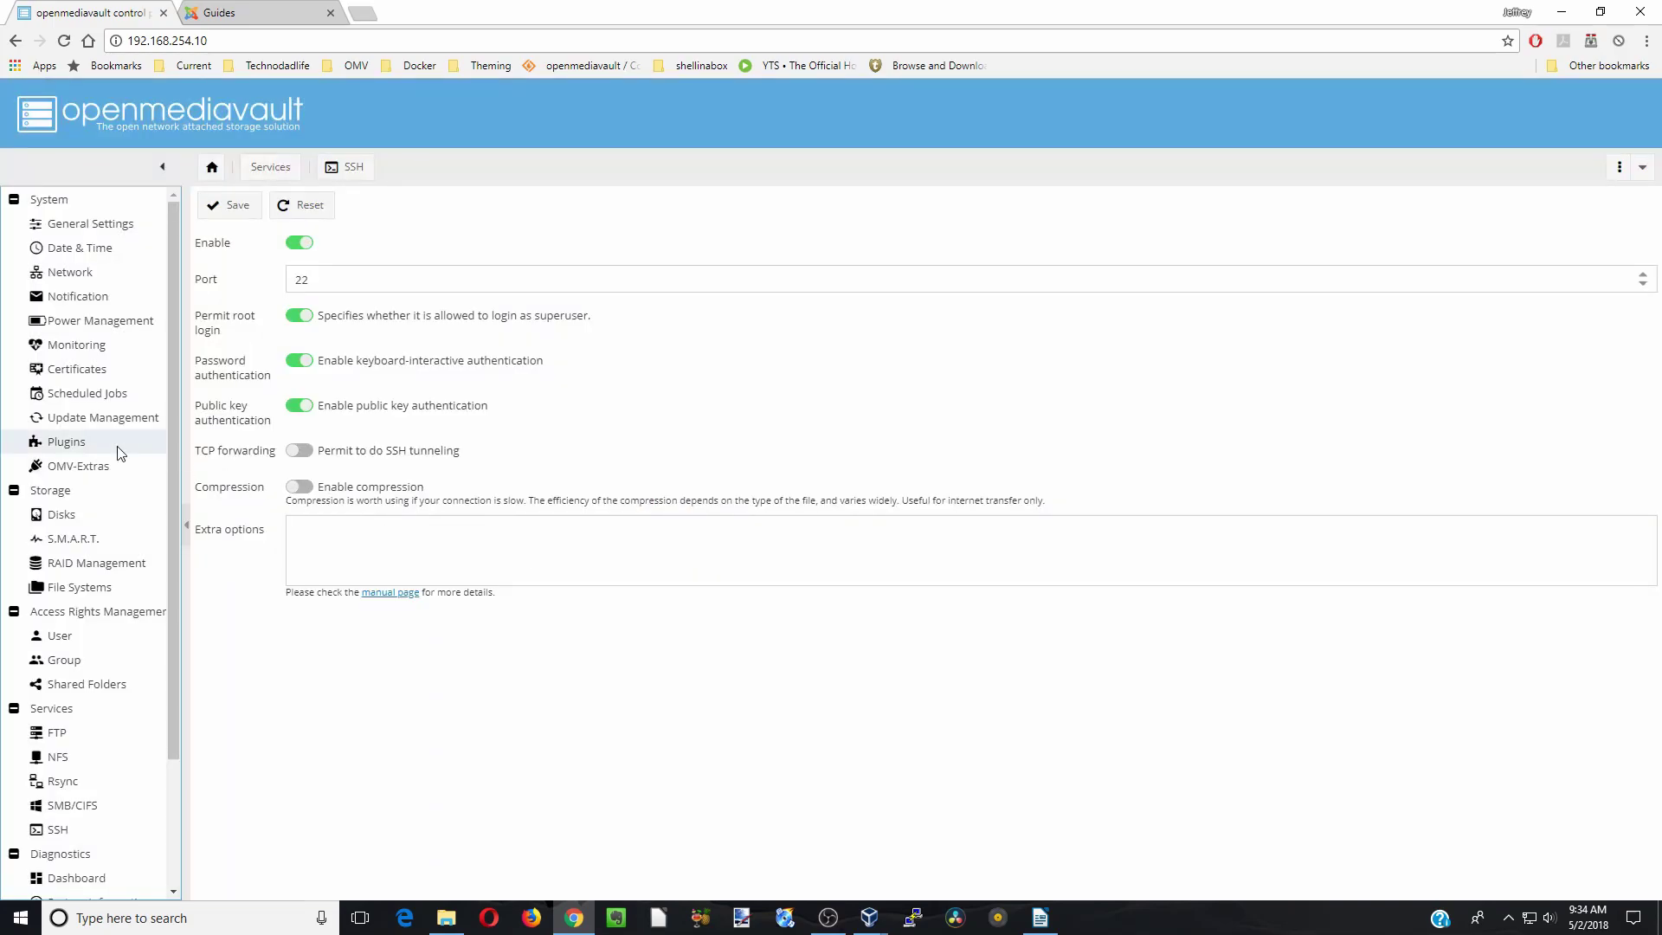
- Install the shellinabox 3.4 and docker-gui 4.0.1 plugins together and reload the dashboard
click(112, 451)
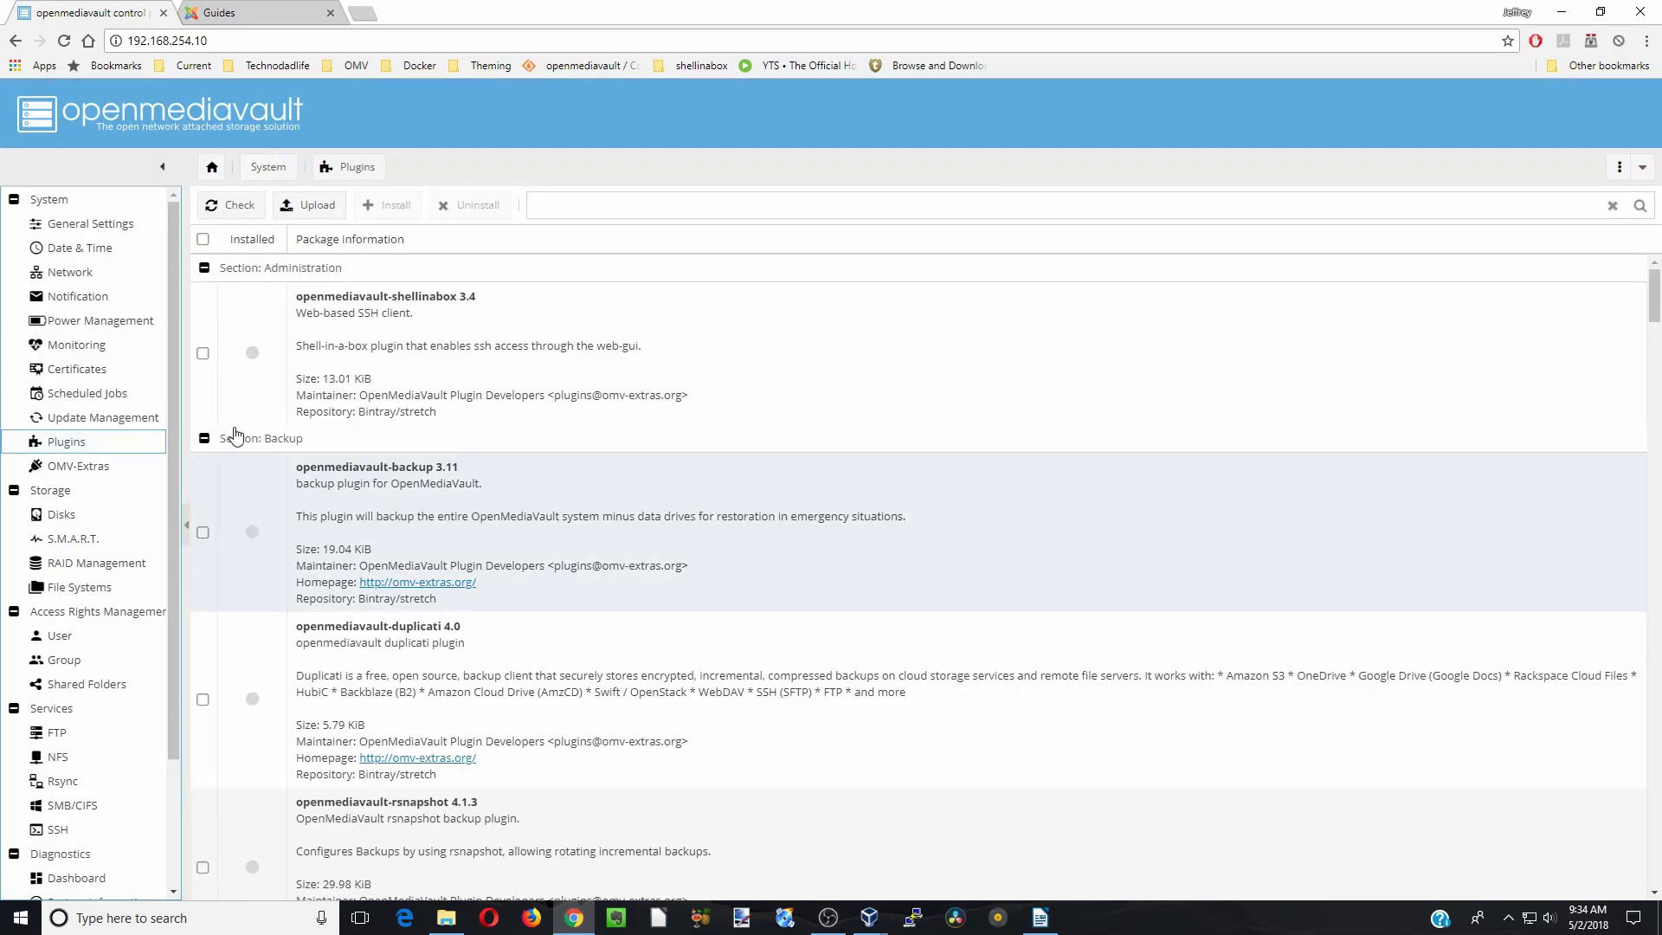
click(203, 353)
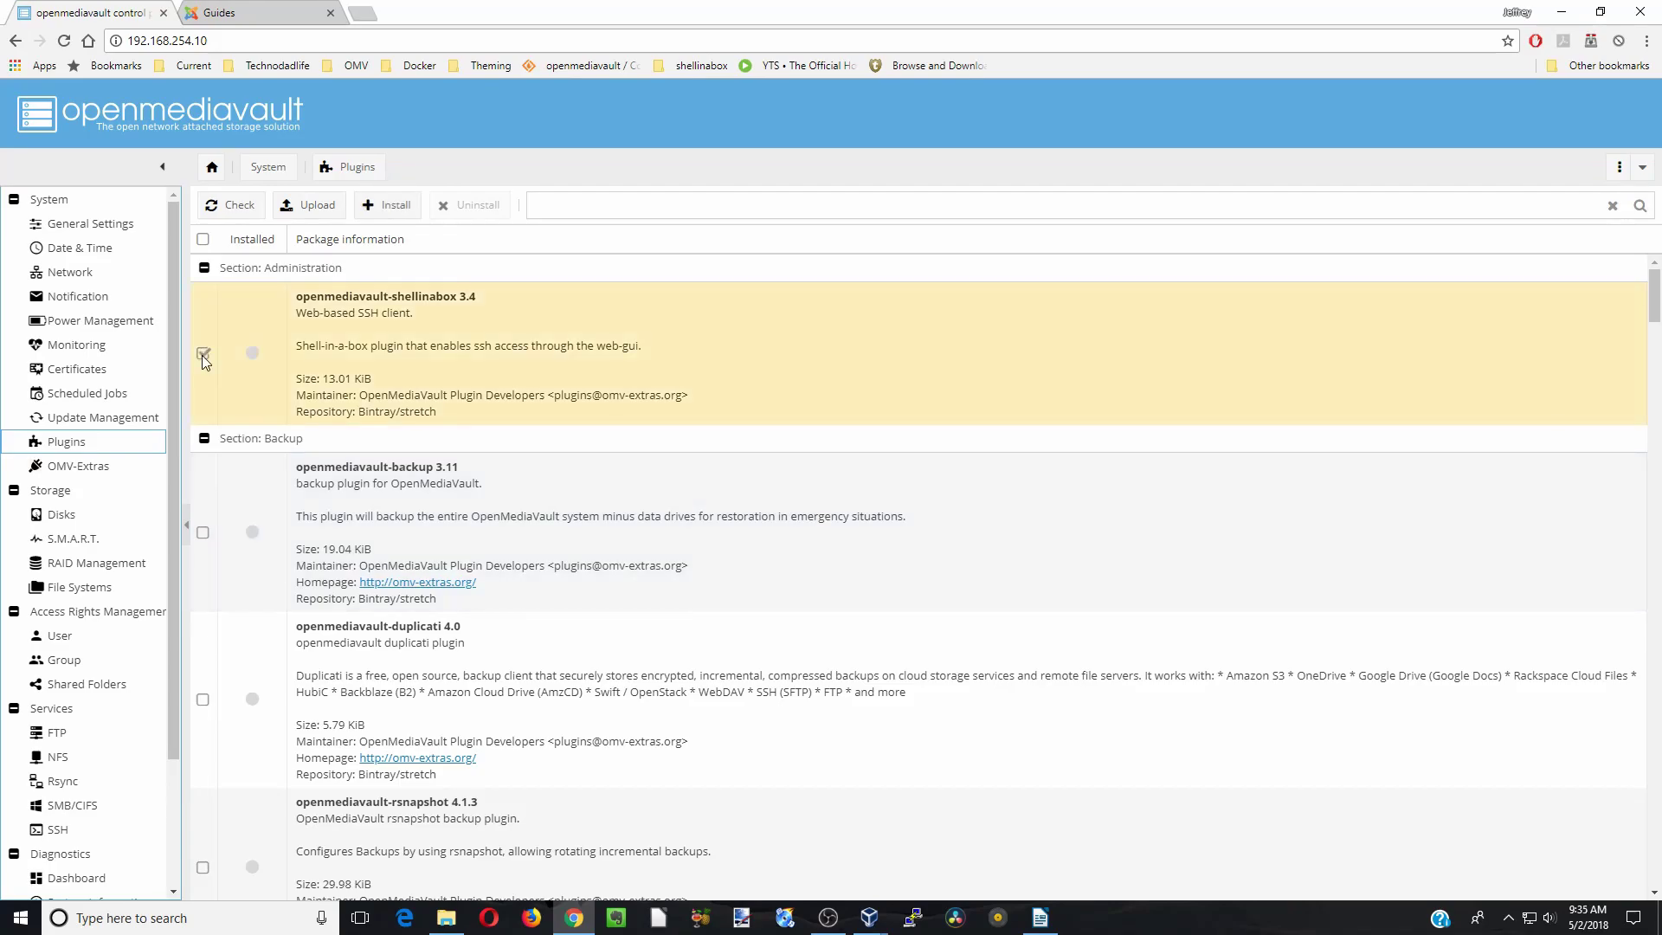
drag(1657, 316, 1656, 857)
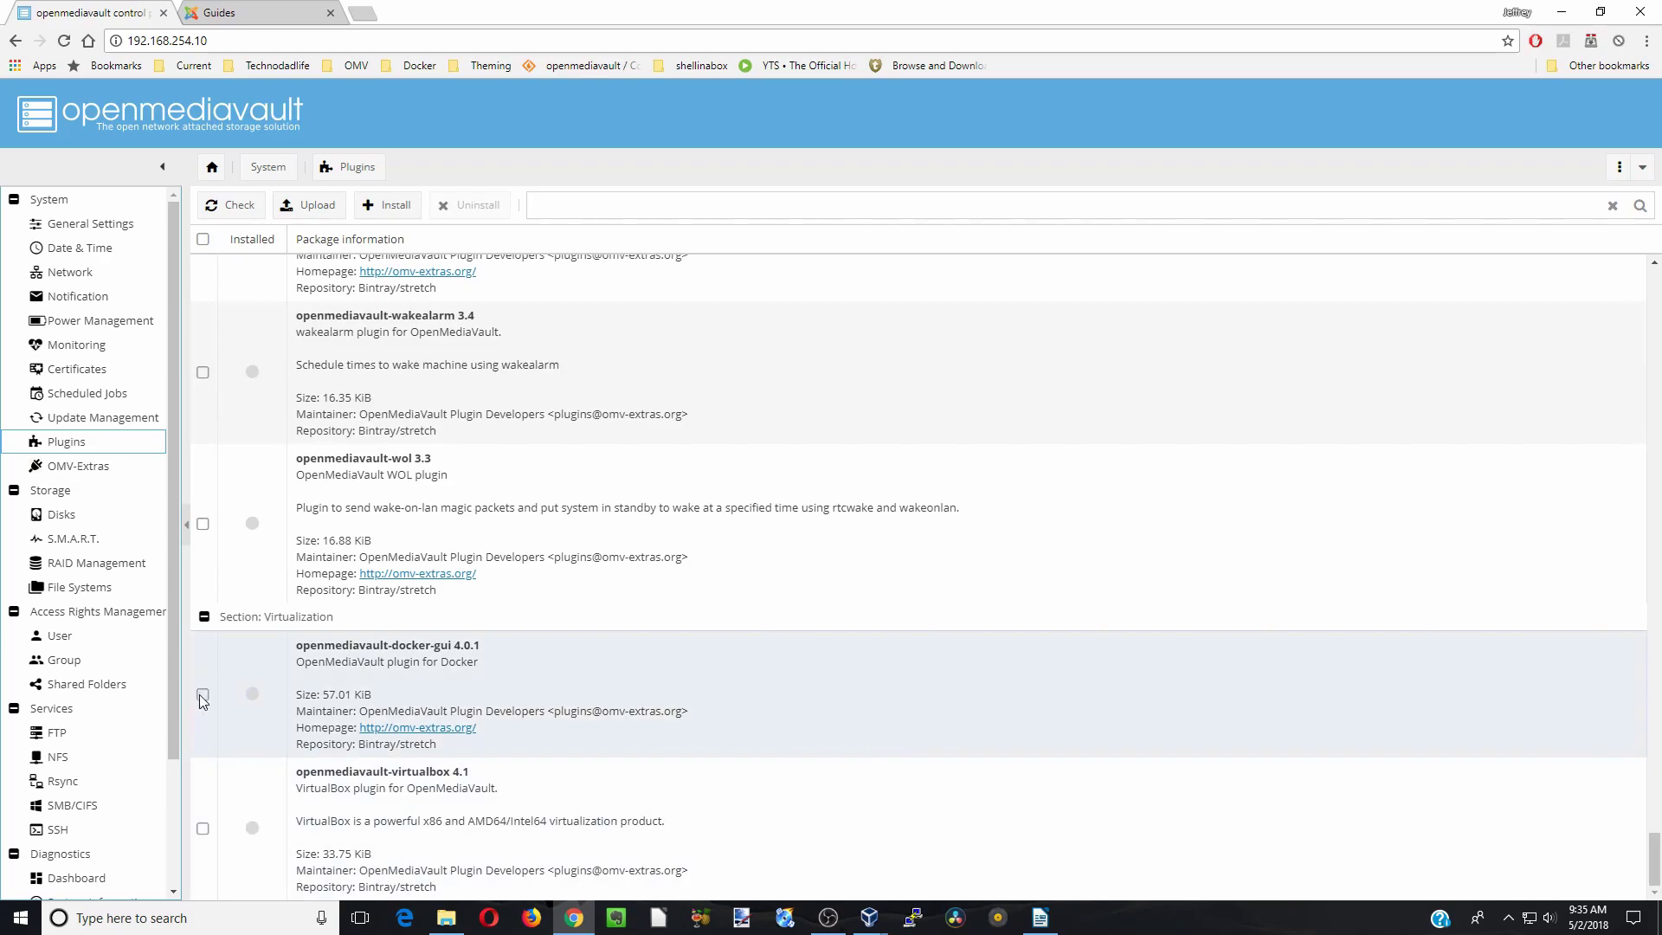
click(202, 695)
click(388, 205)
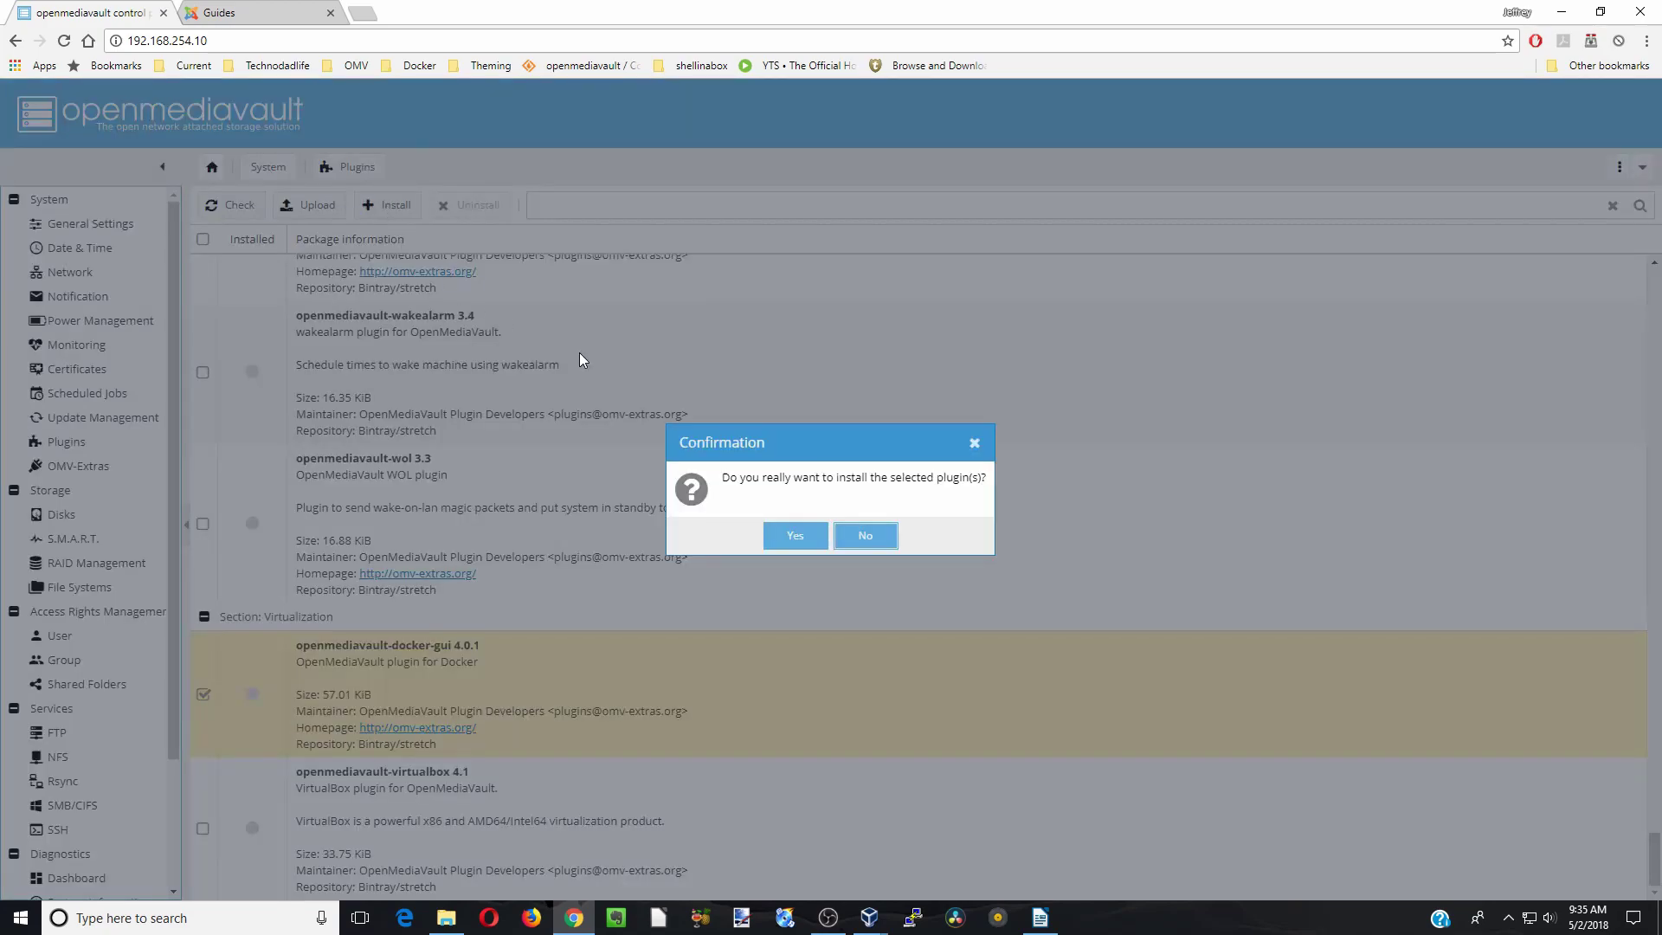
click(795, 537)
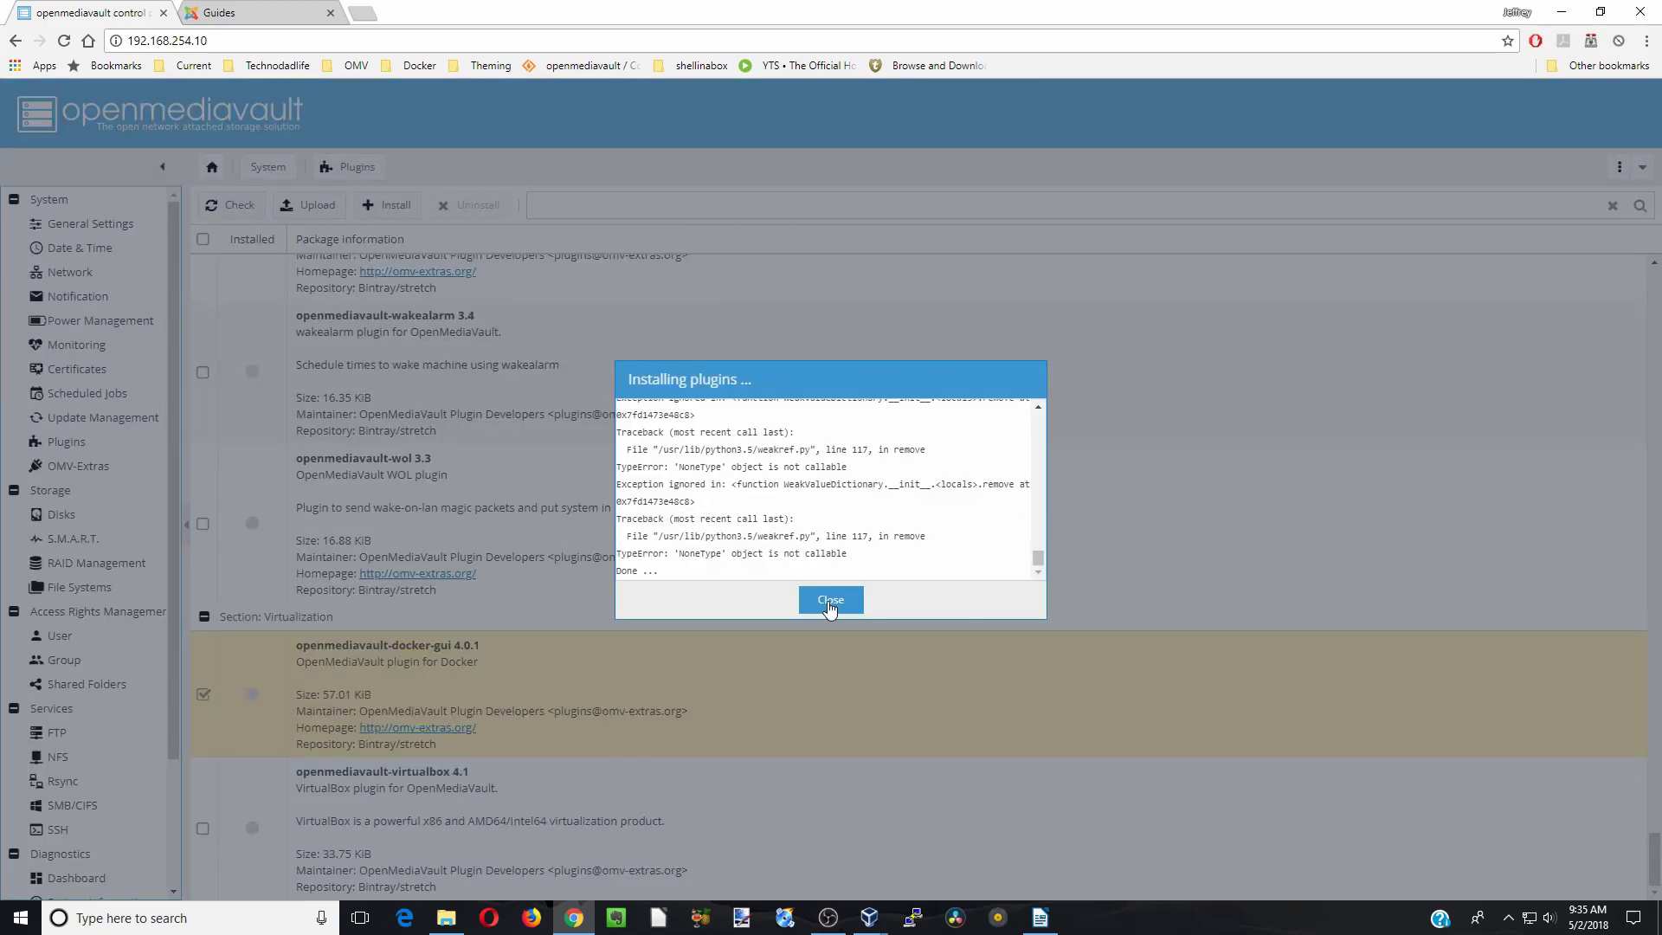
click(828, 599)
click(838, 537)
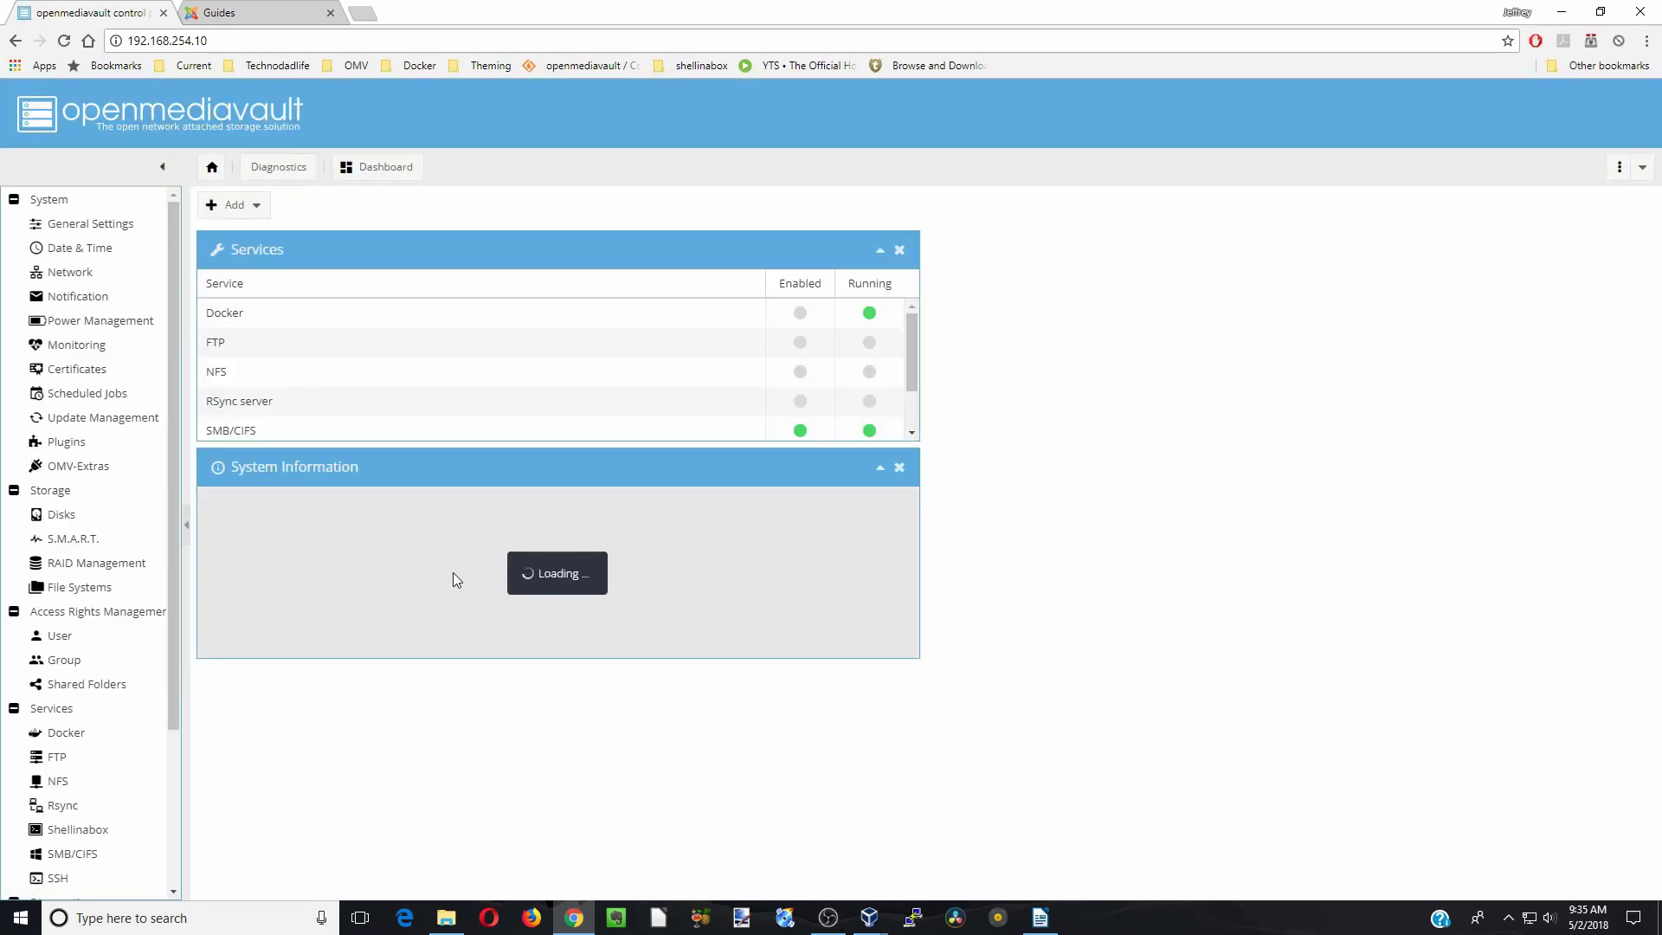
- Enable the Shellinabox service, save the setting, and apply the configuration change
drag(173, 644, 170, 791)
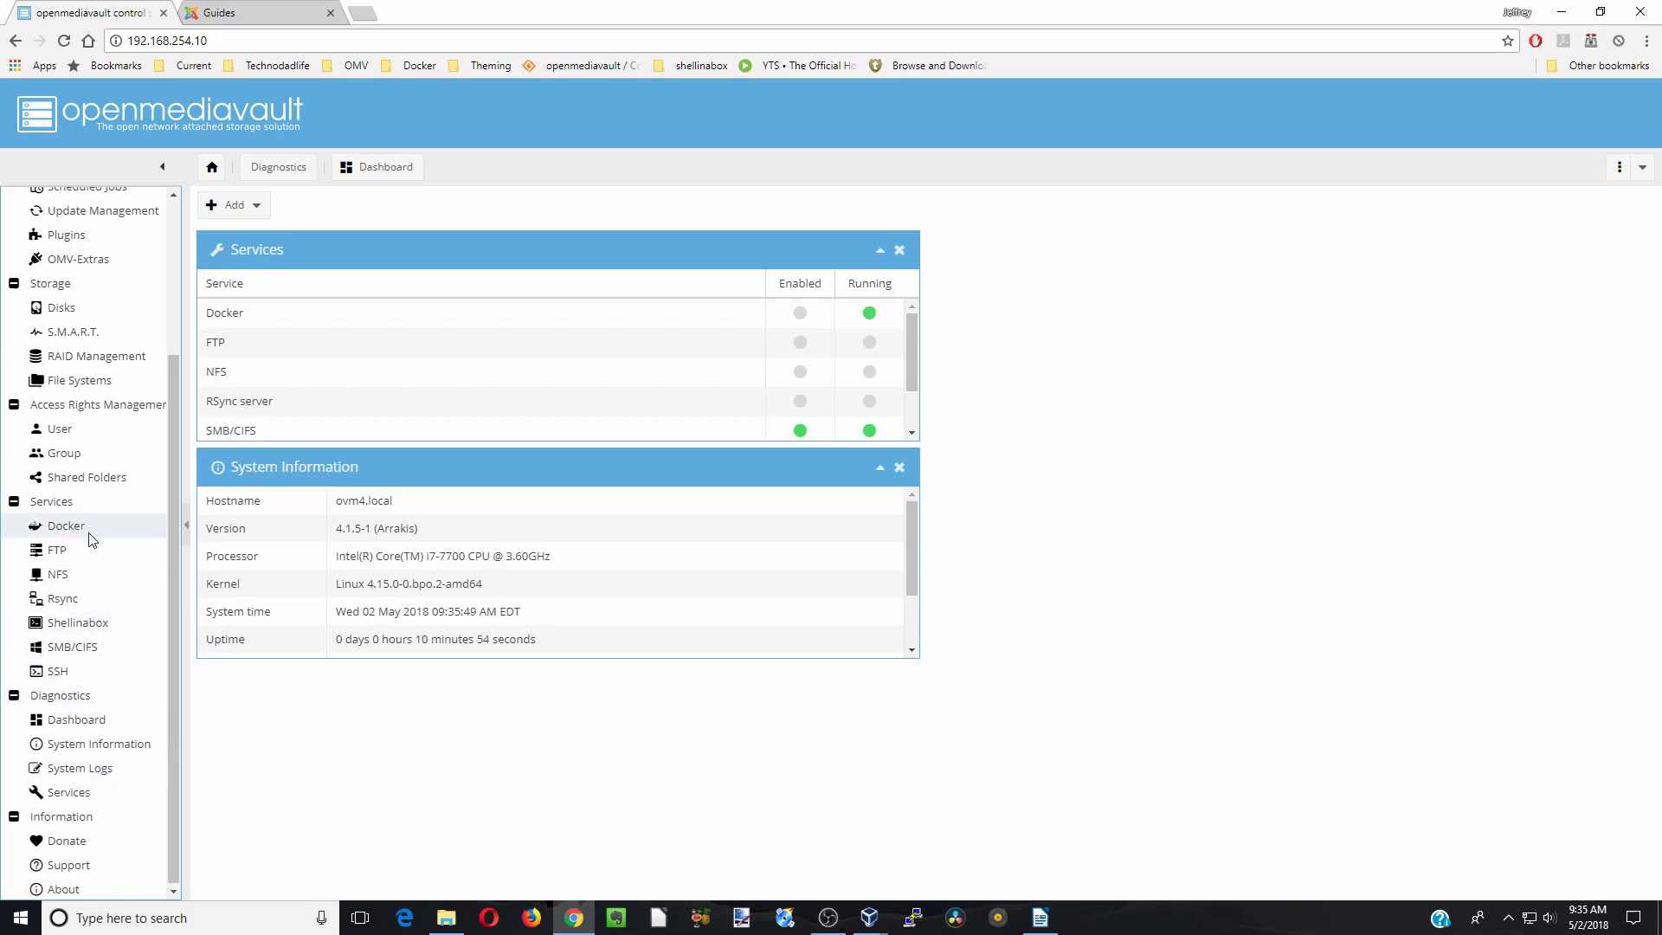
click(111, 633)
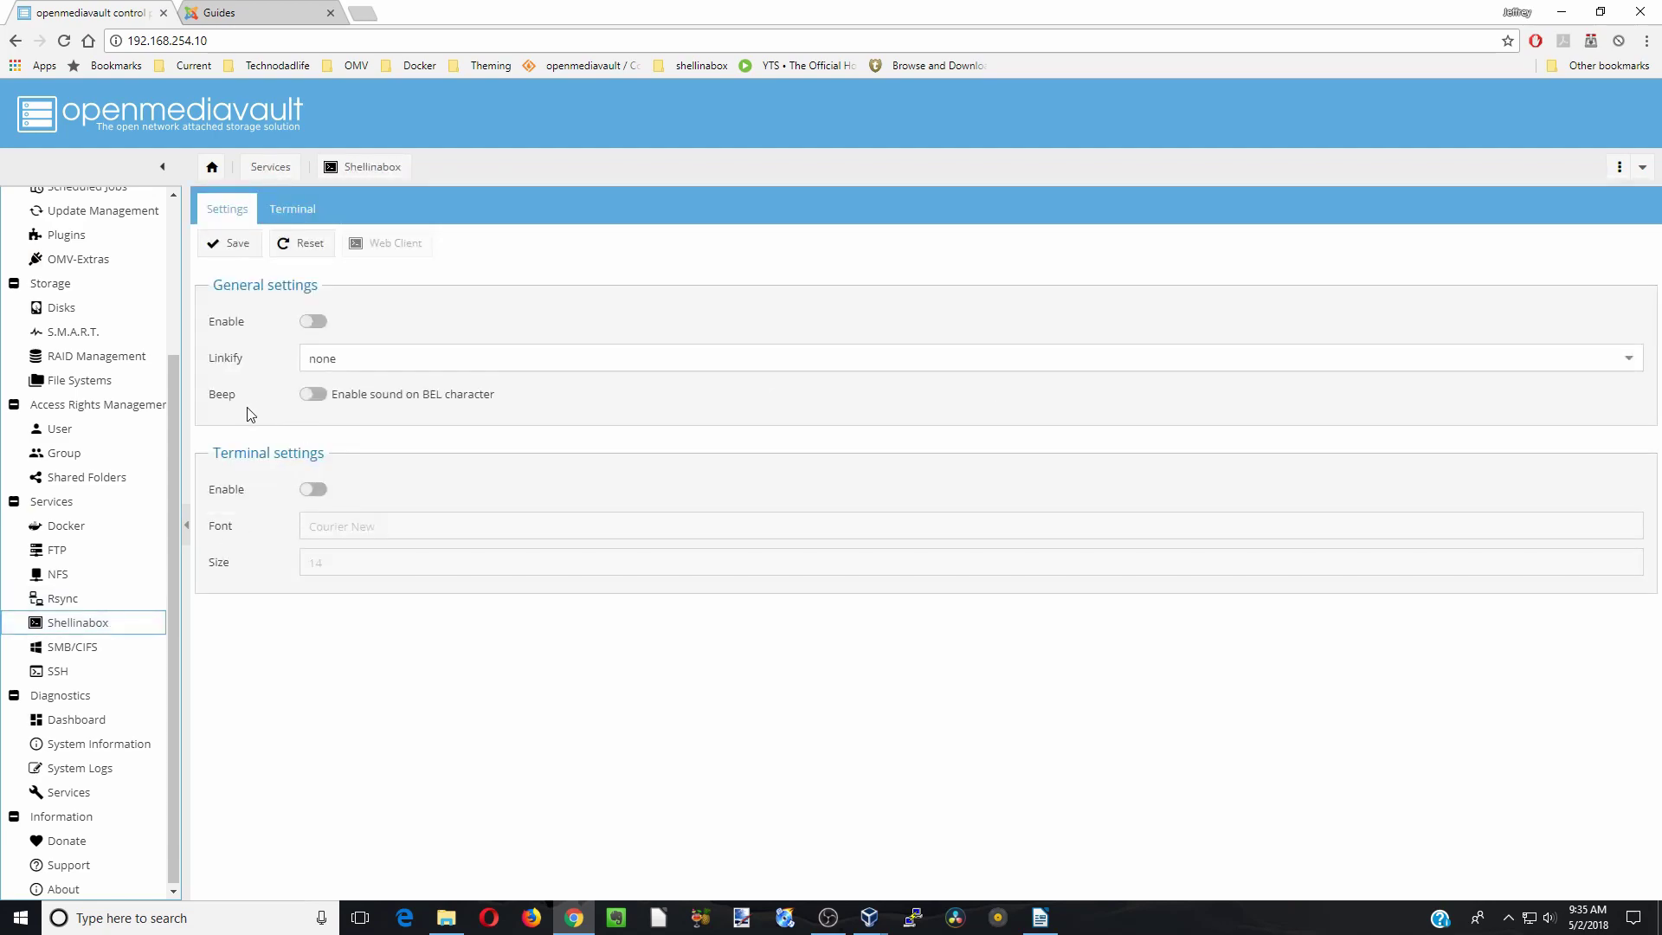
click(317, 322)
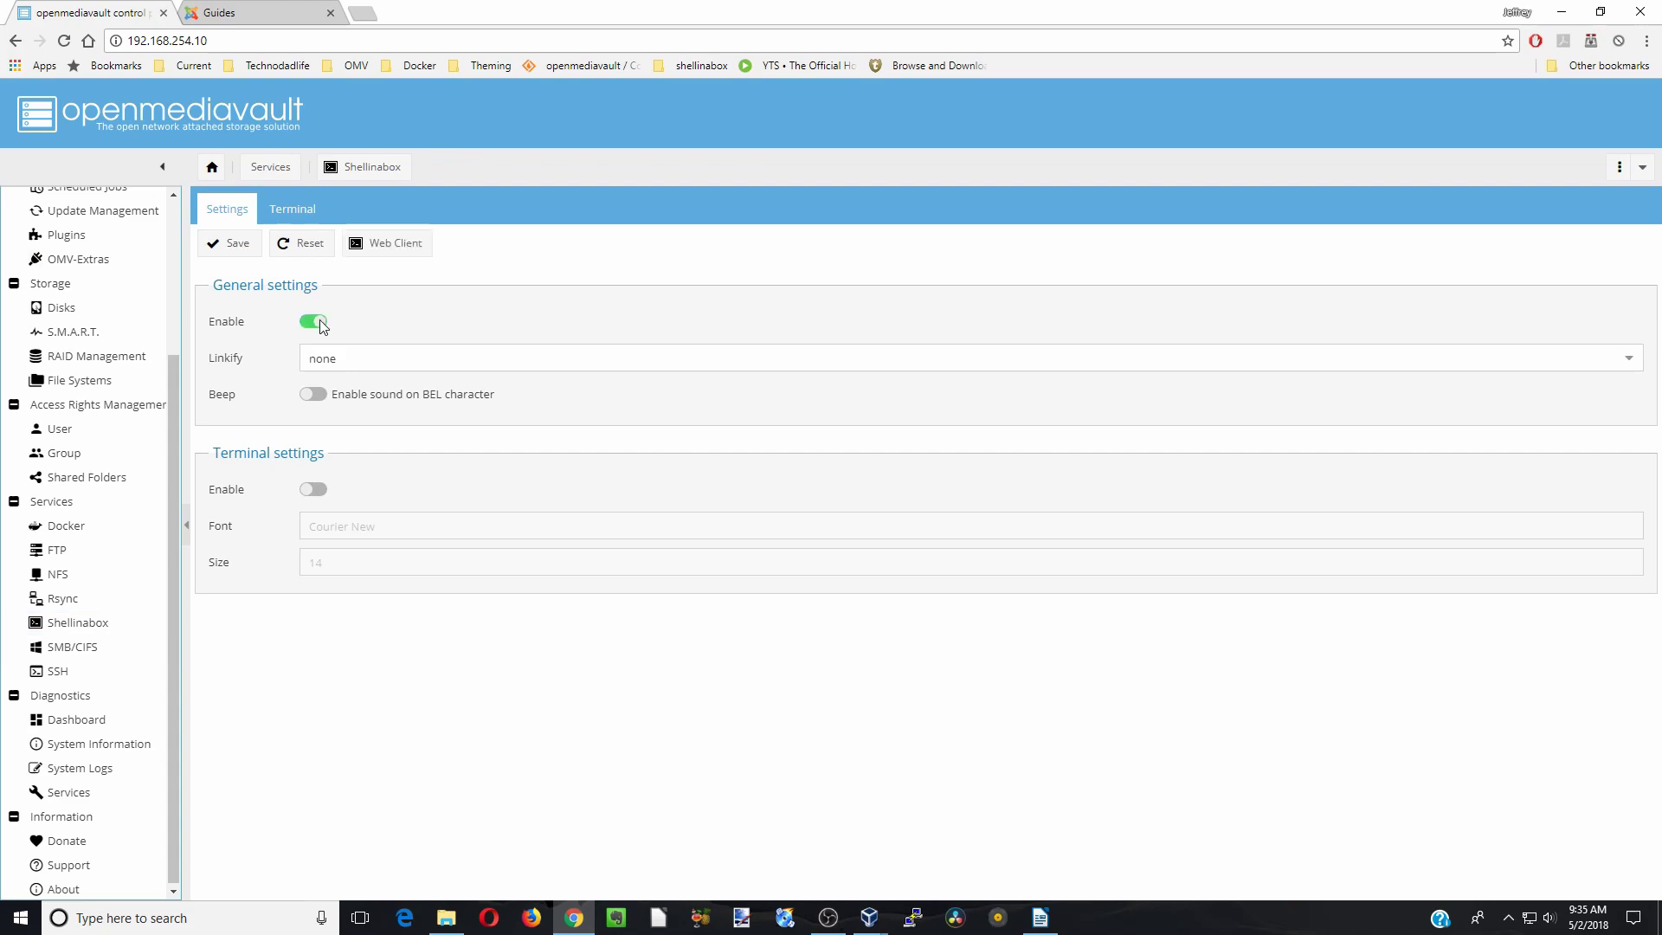
click(236, 249)
click(1542, 212)
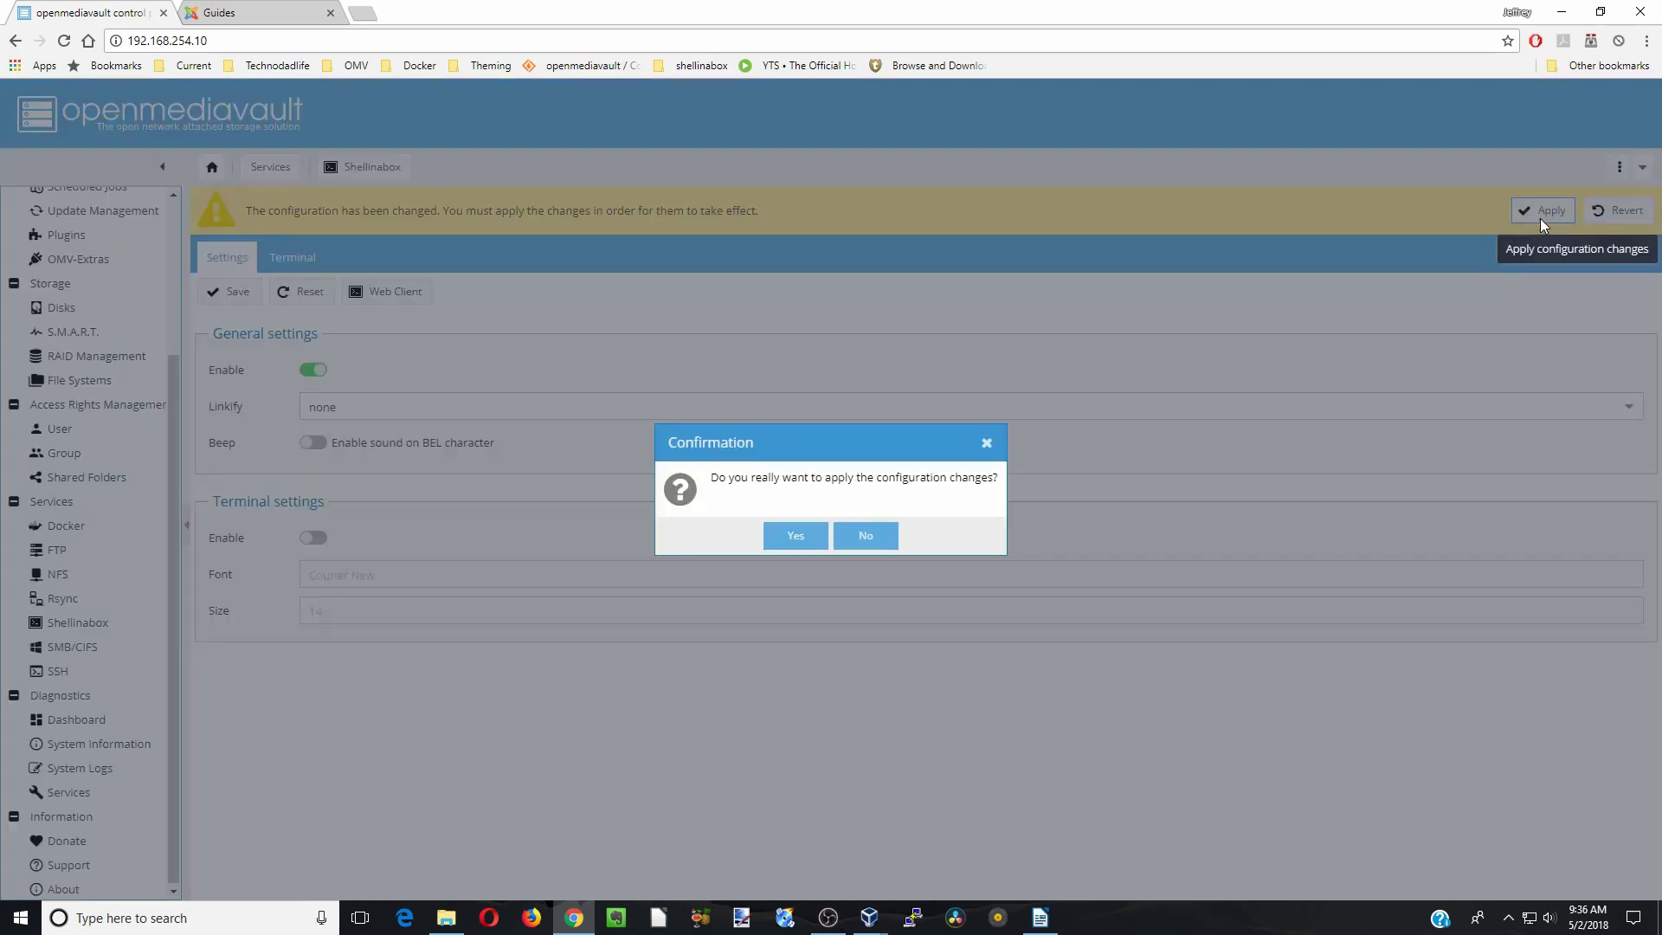
click(795, 537)
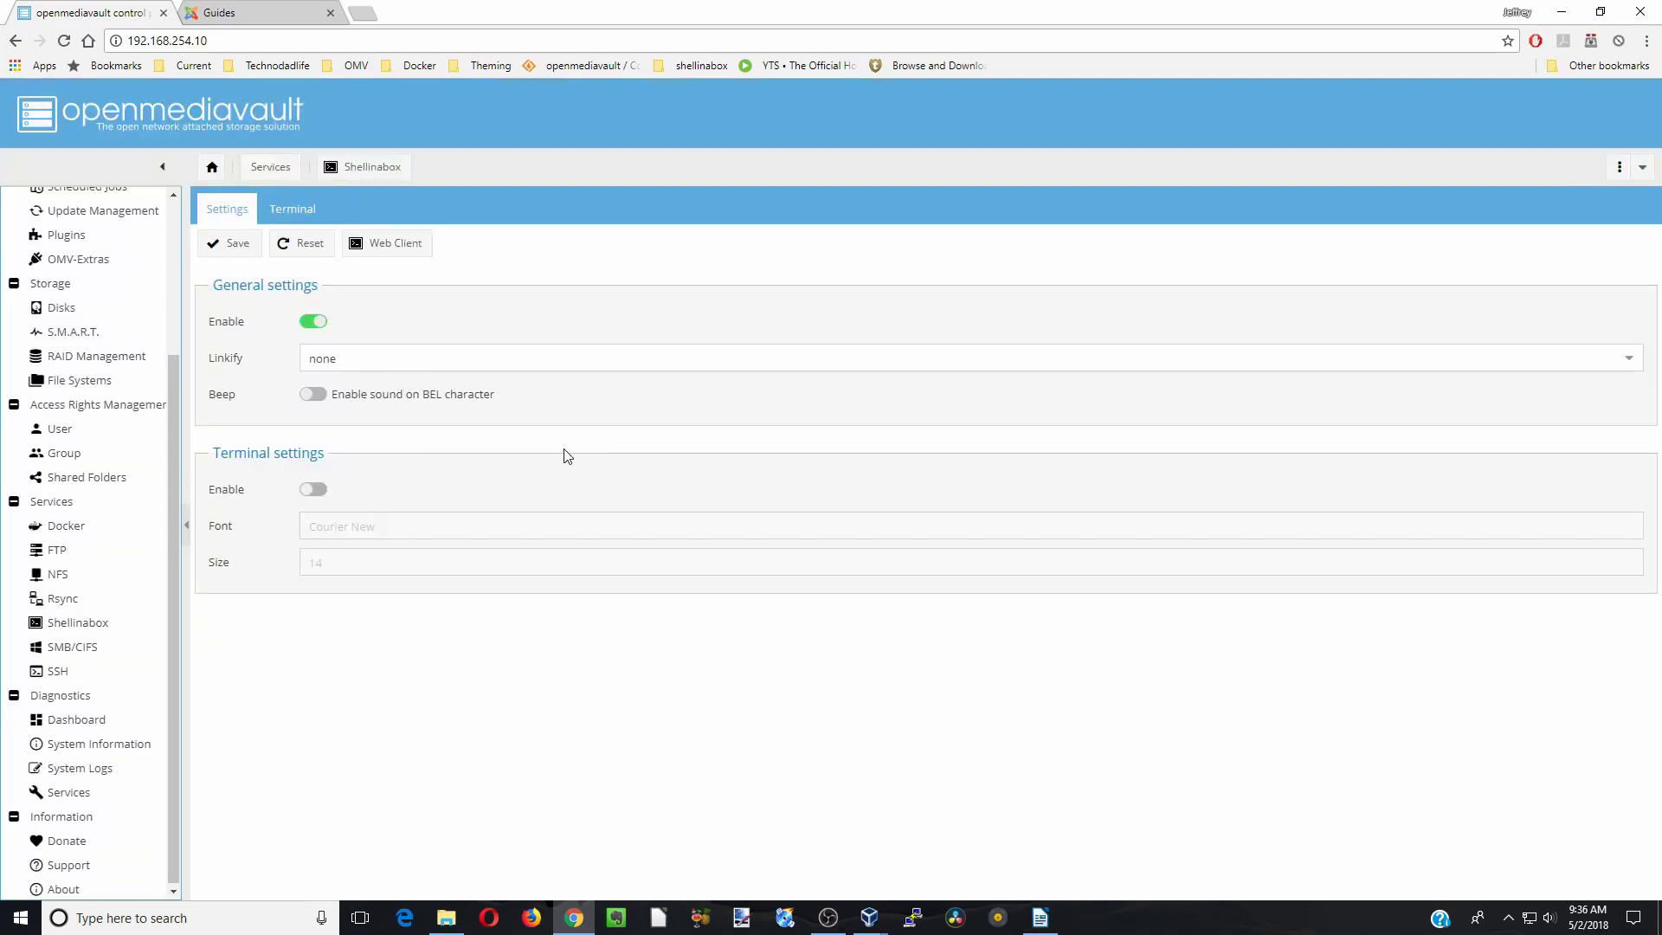
- Open the port 4200 web client, bypass the certificate warning, log in as root, and close the tab
click(392, 246)
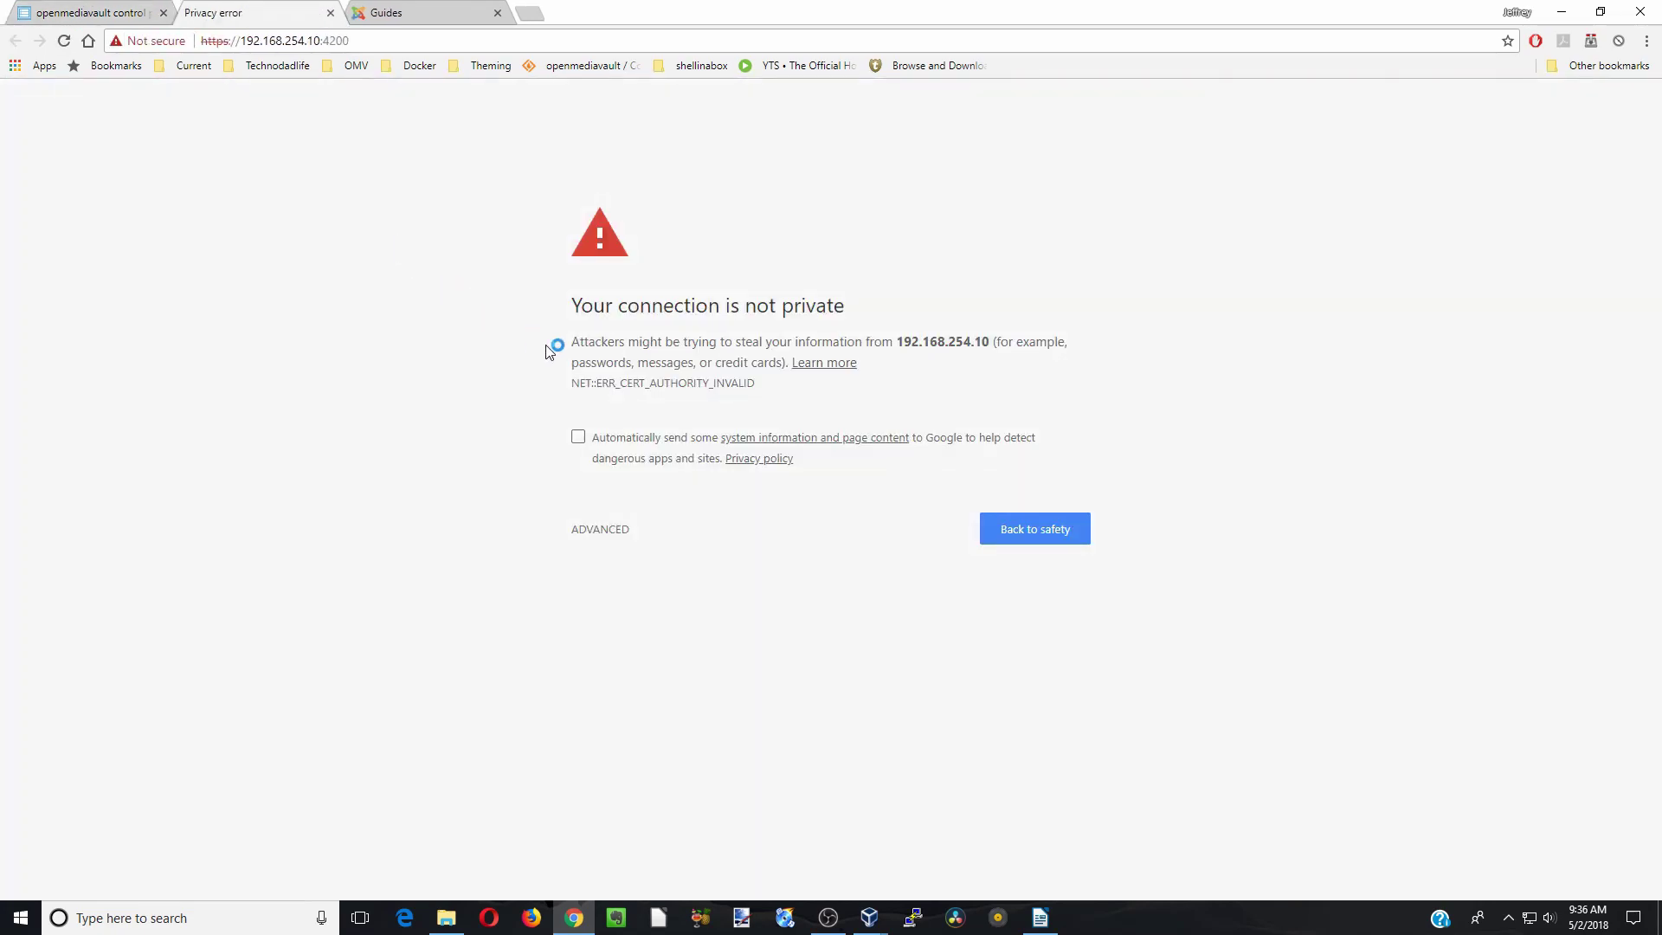
click(600, 532)
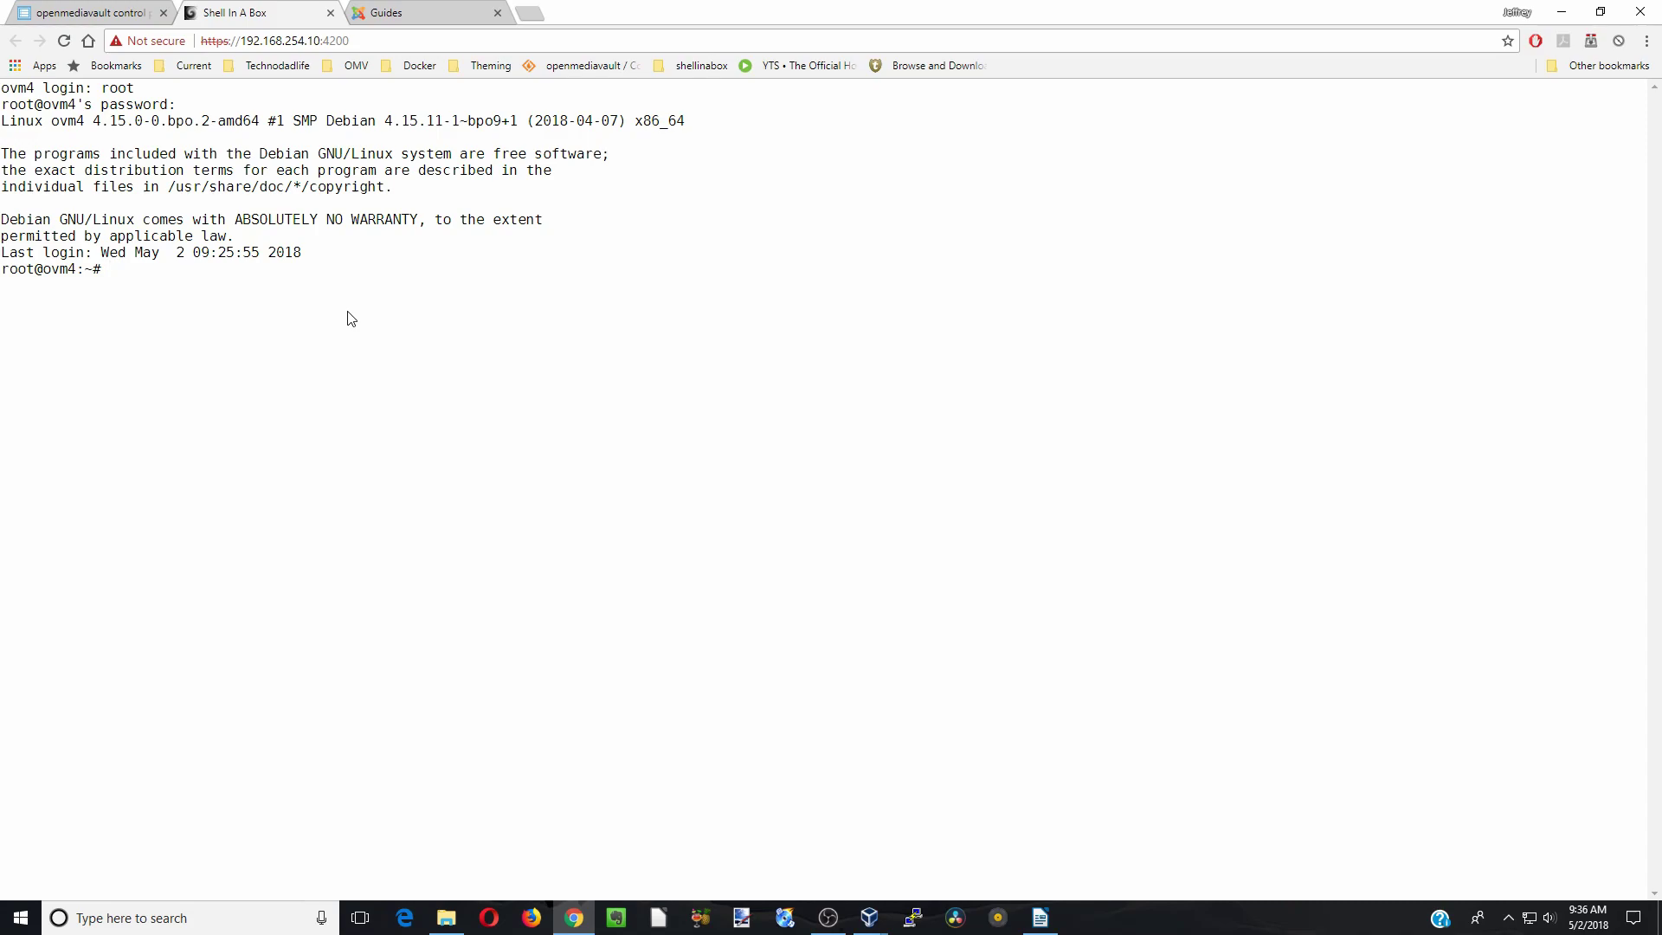
click(330, 13)
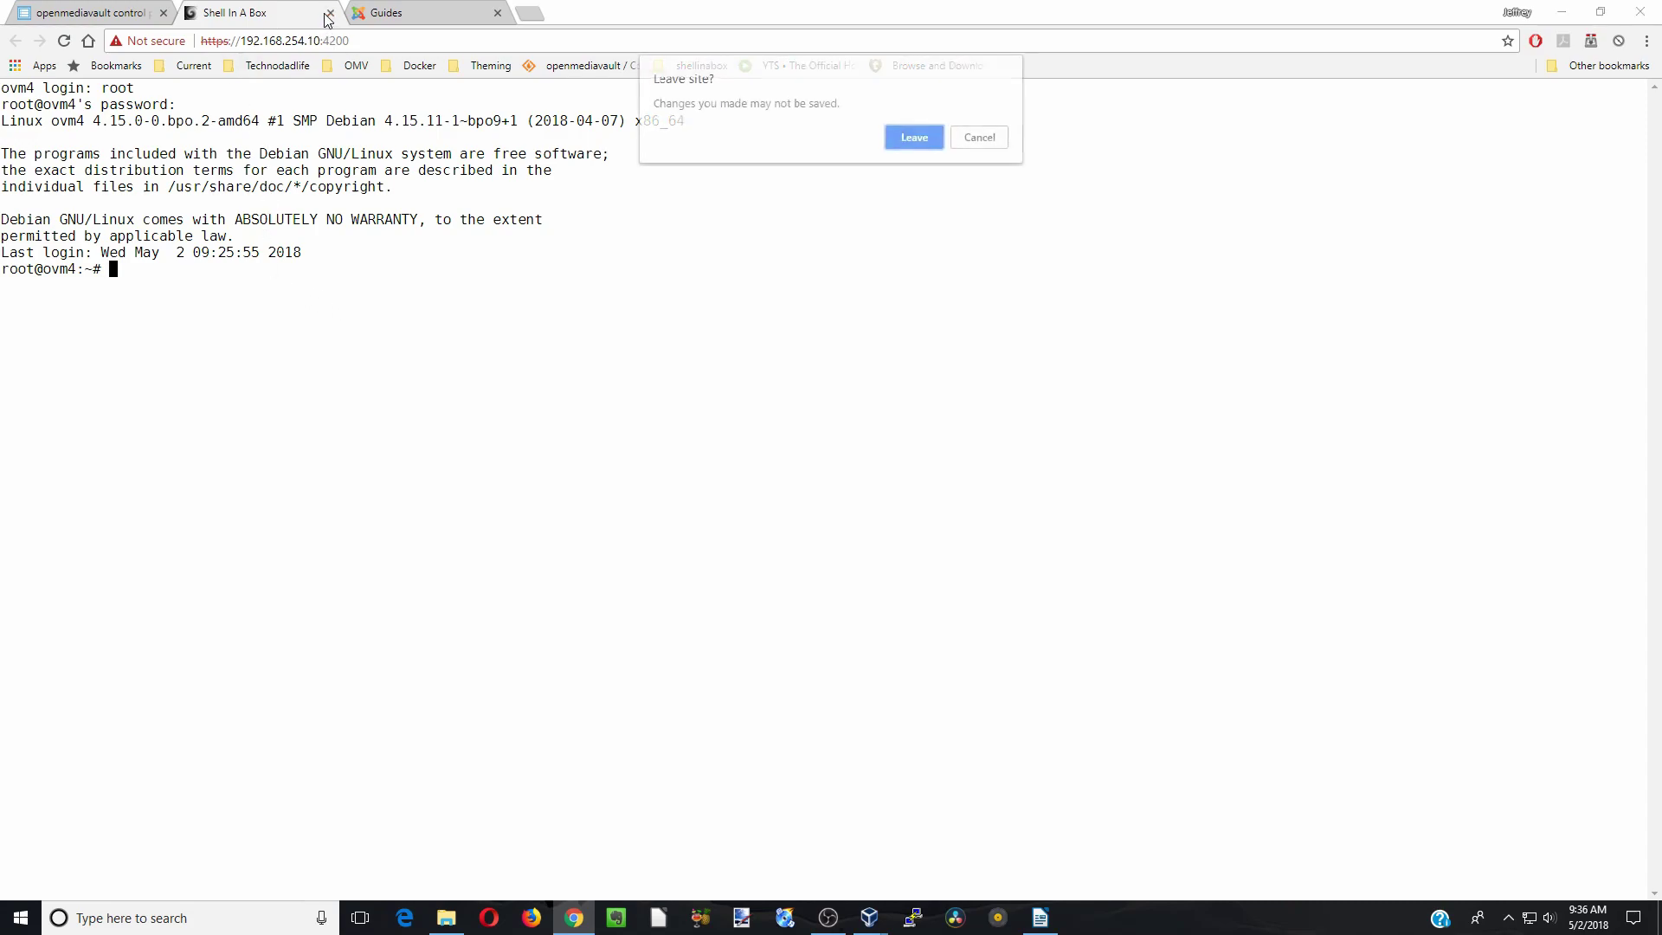
- Leave the web shell page, then disable SSH and save and apply the change
click(916, 138)
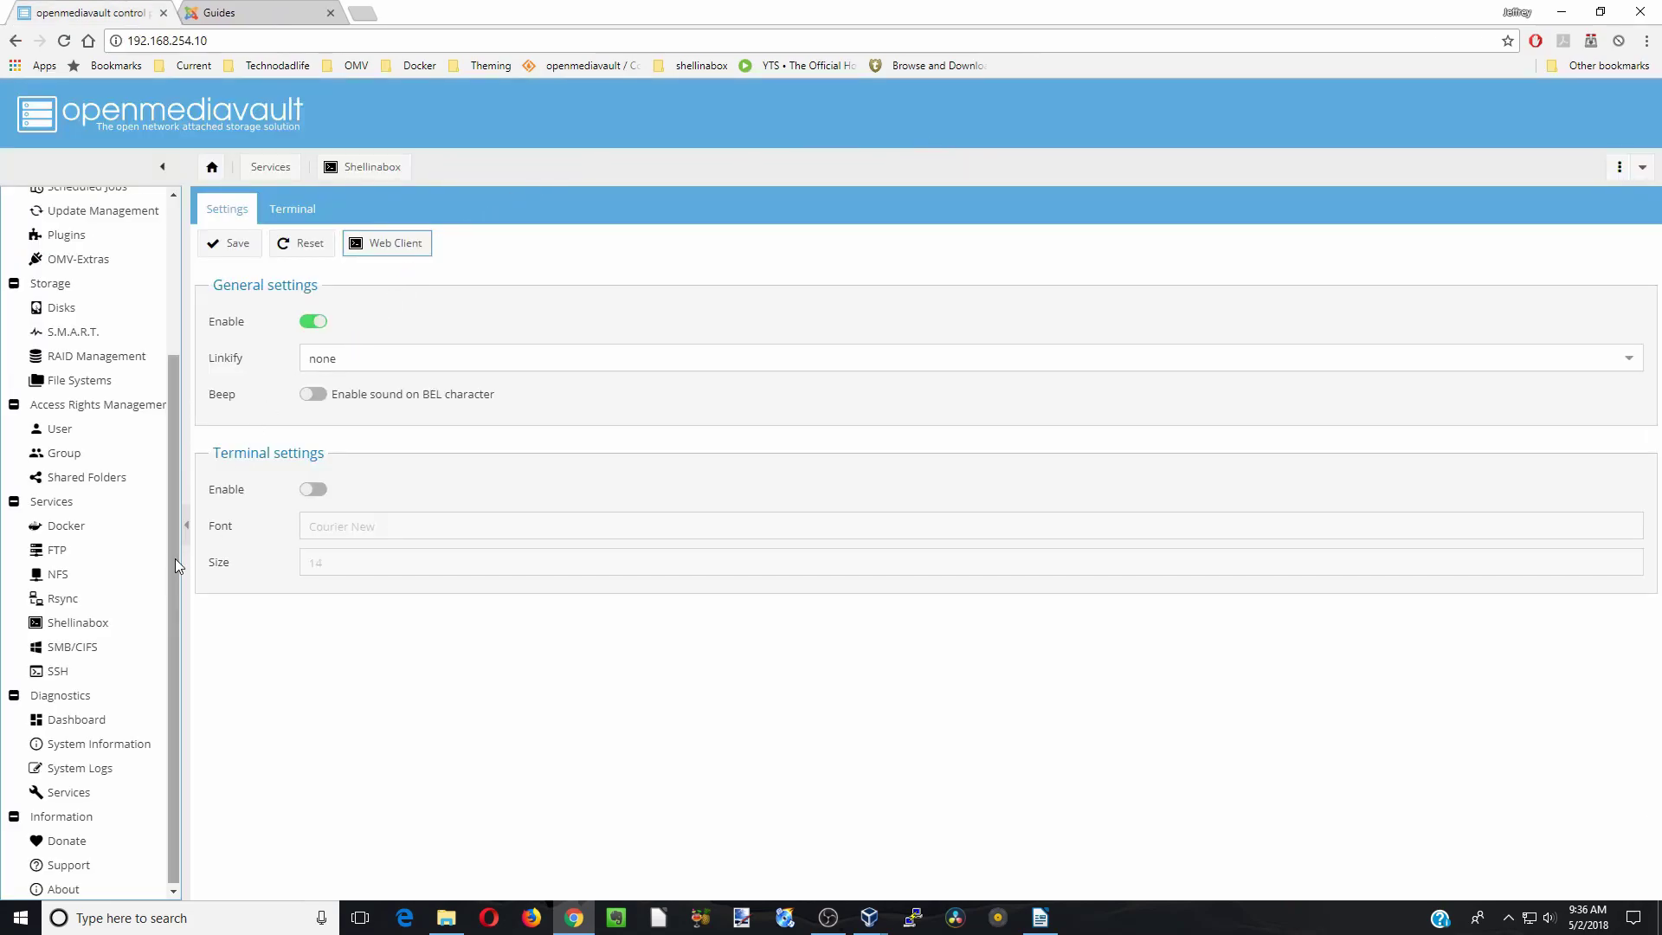
click(69, 672)
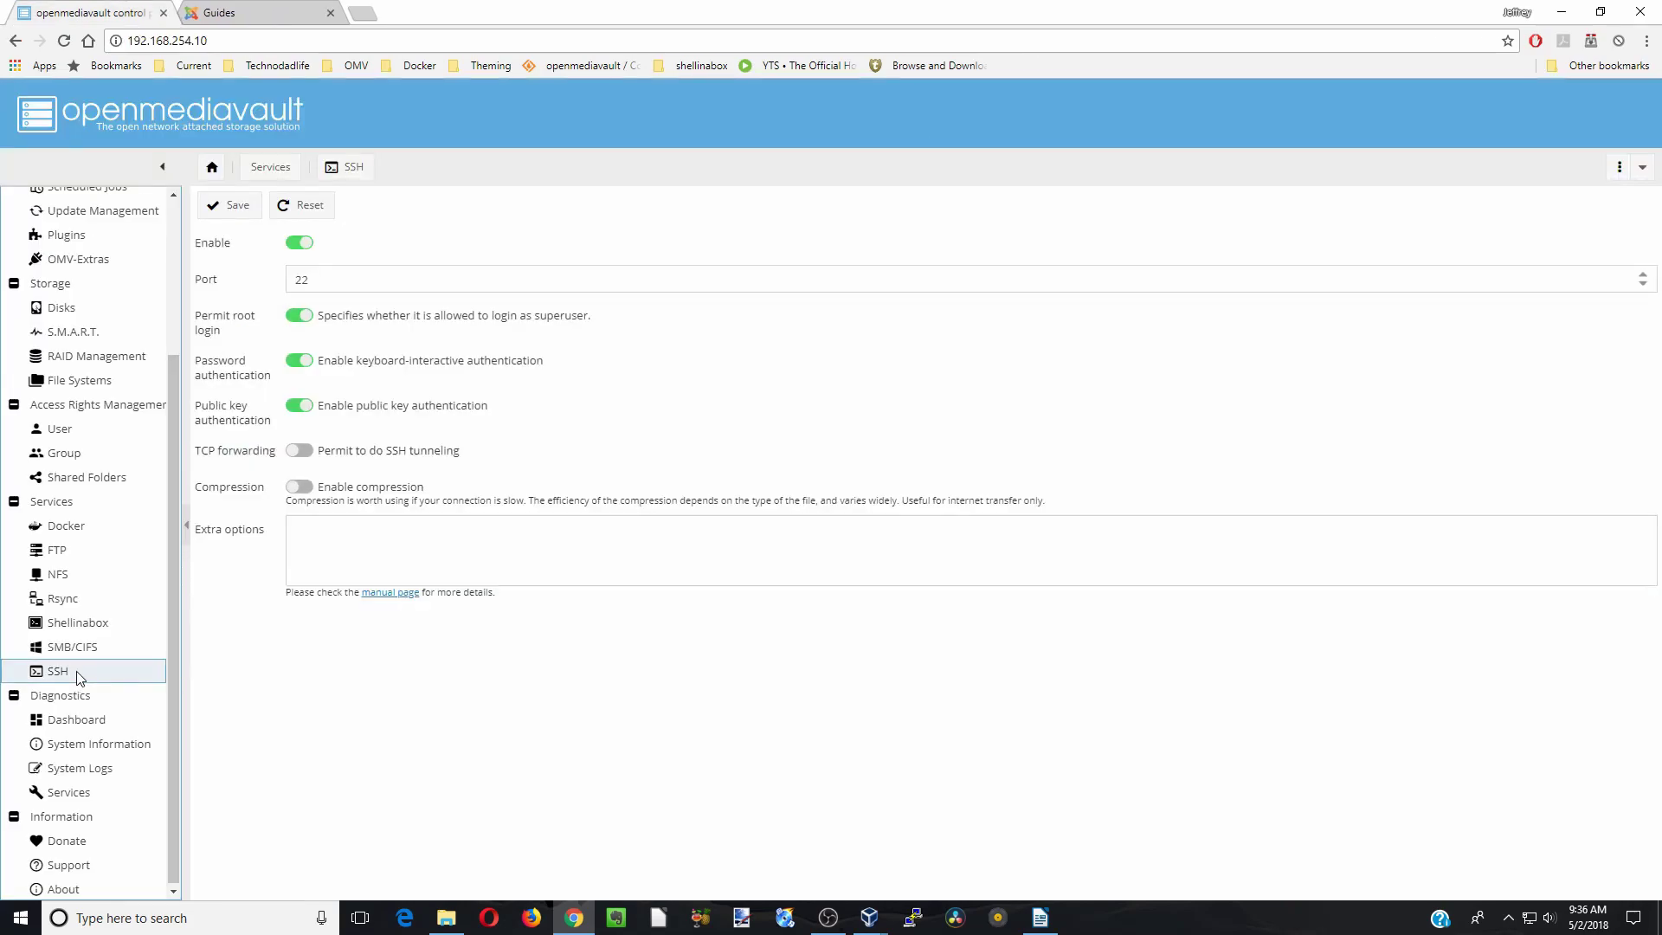
click(299, 243)
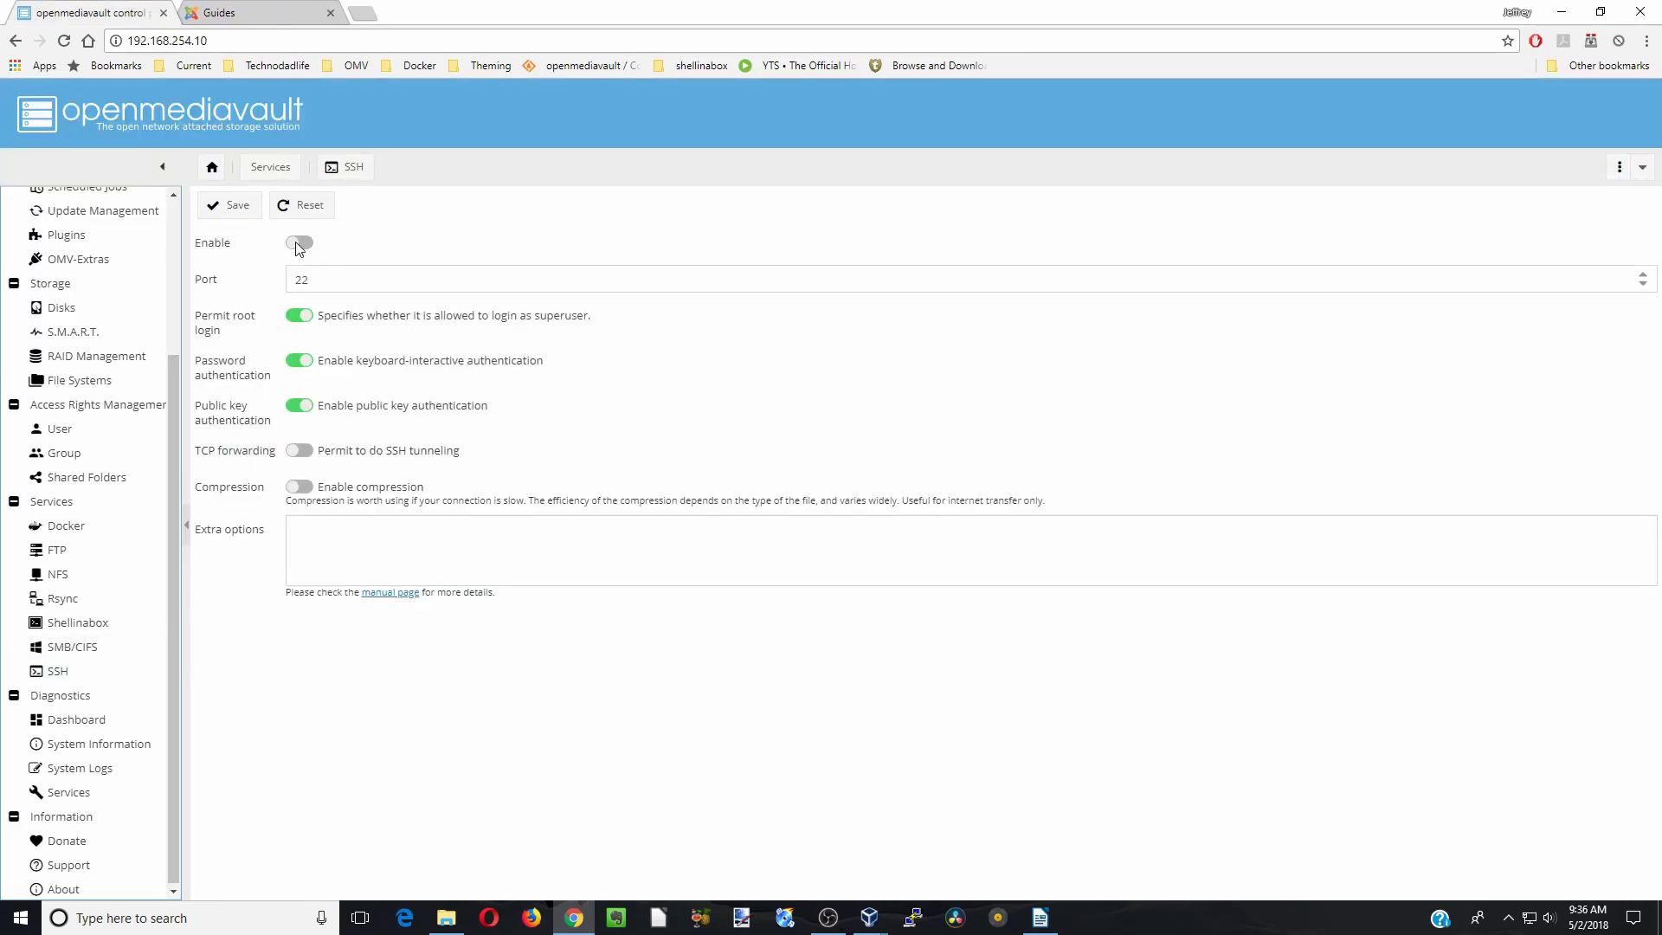
click(239, 208)
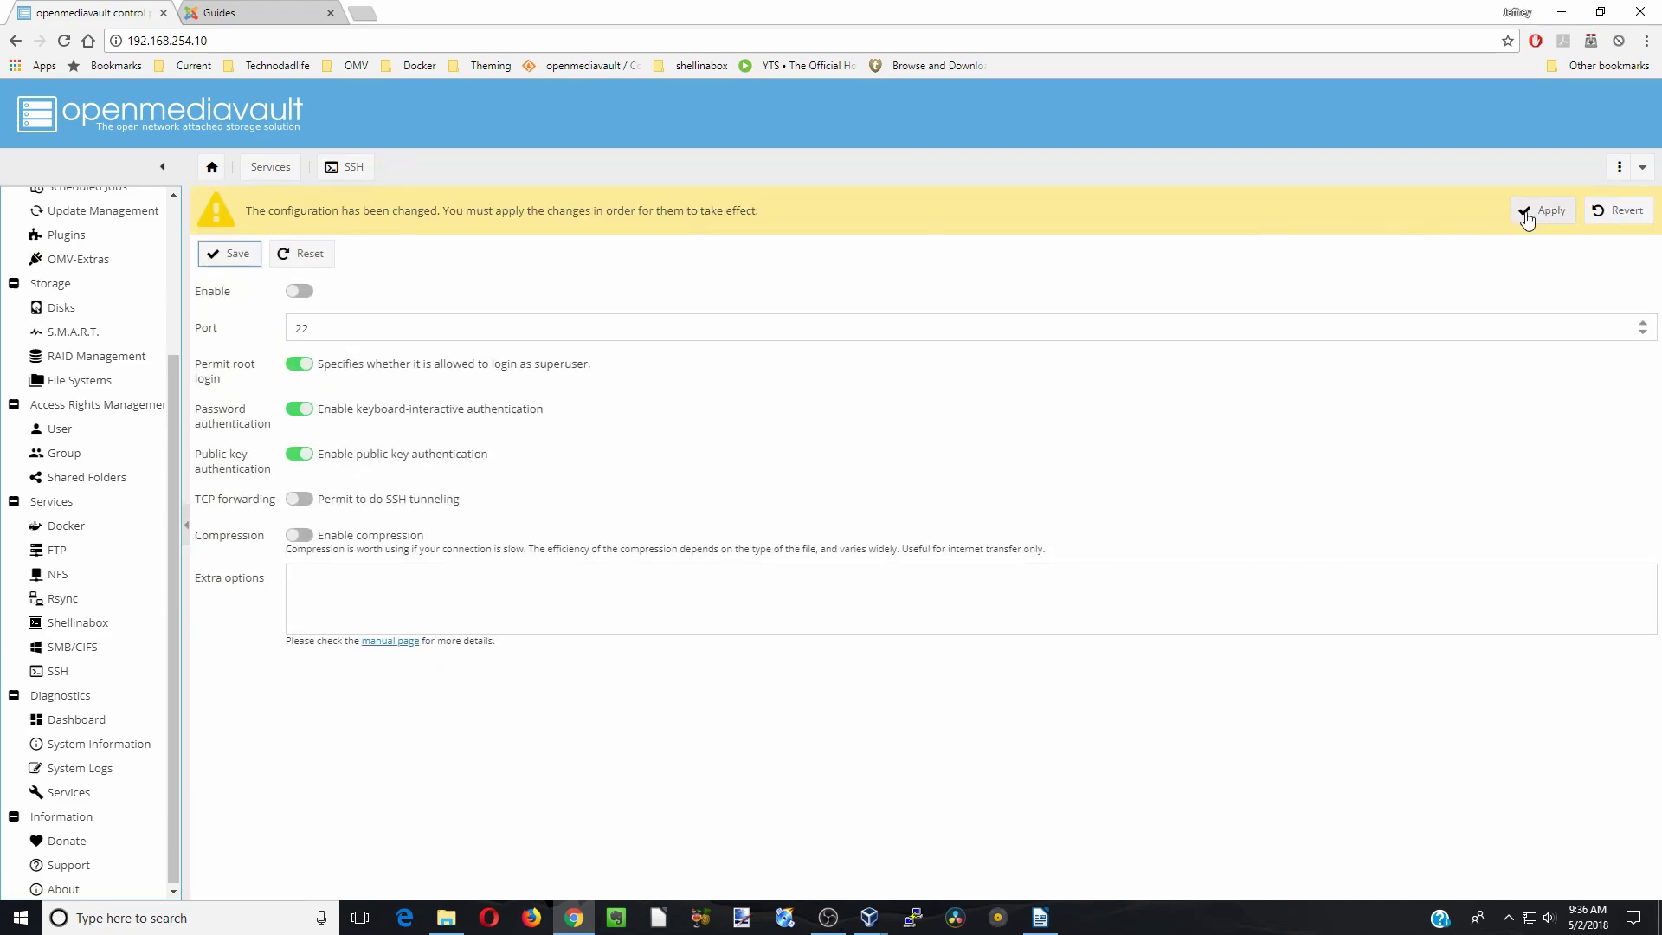
click(1531, 211)
click(796, 536)
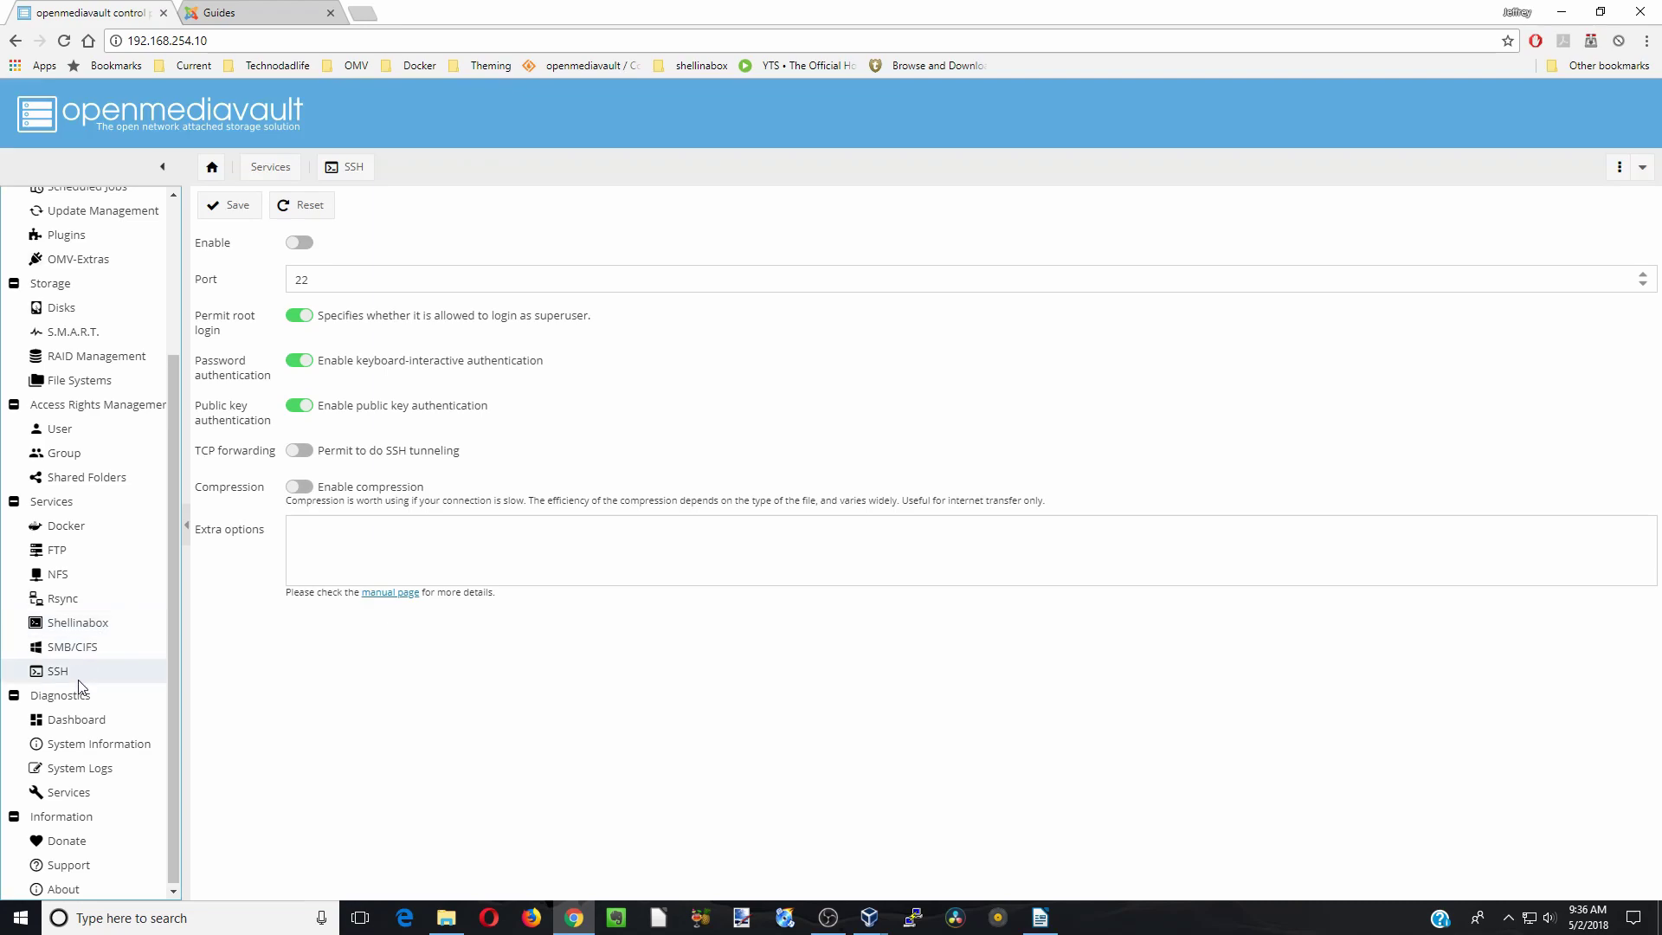
- From Shellinabox settings, try the root web login (ends with 'Session closed.') and leave the page
click(91, 624)
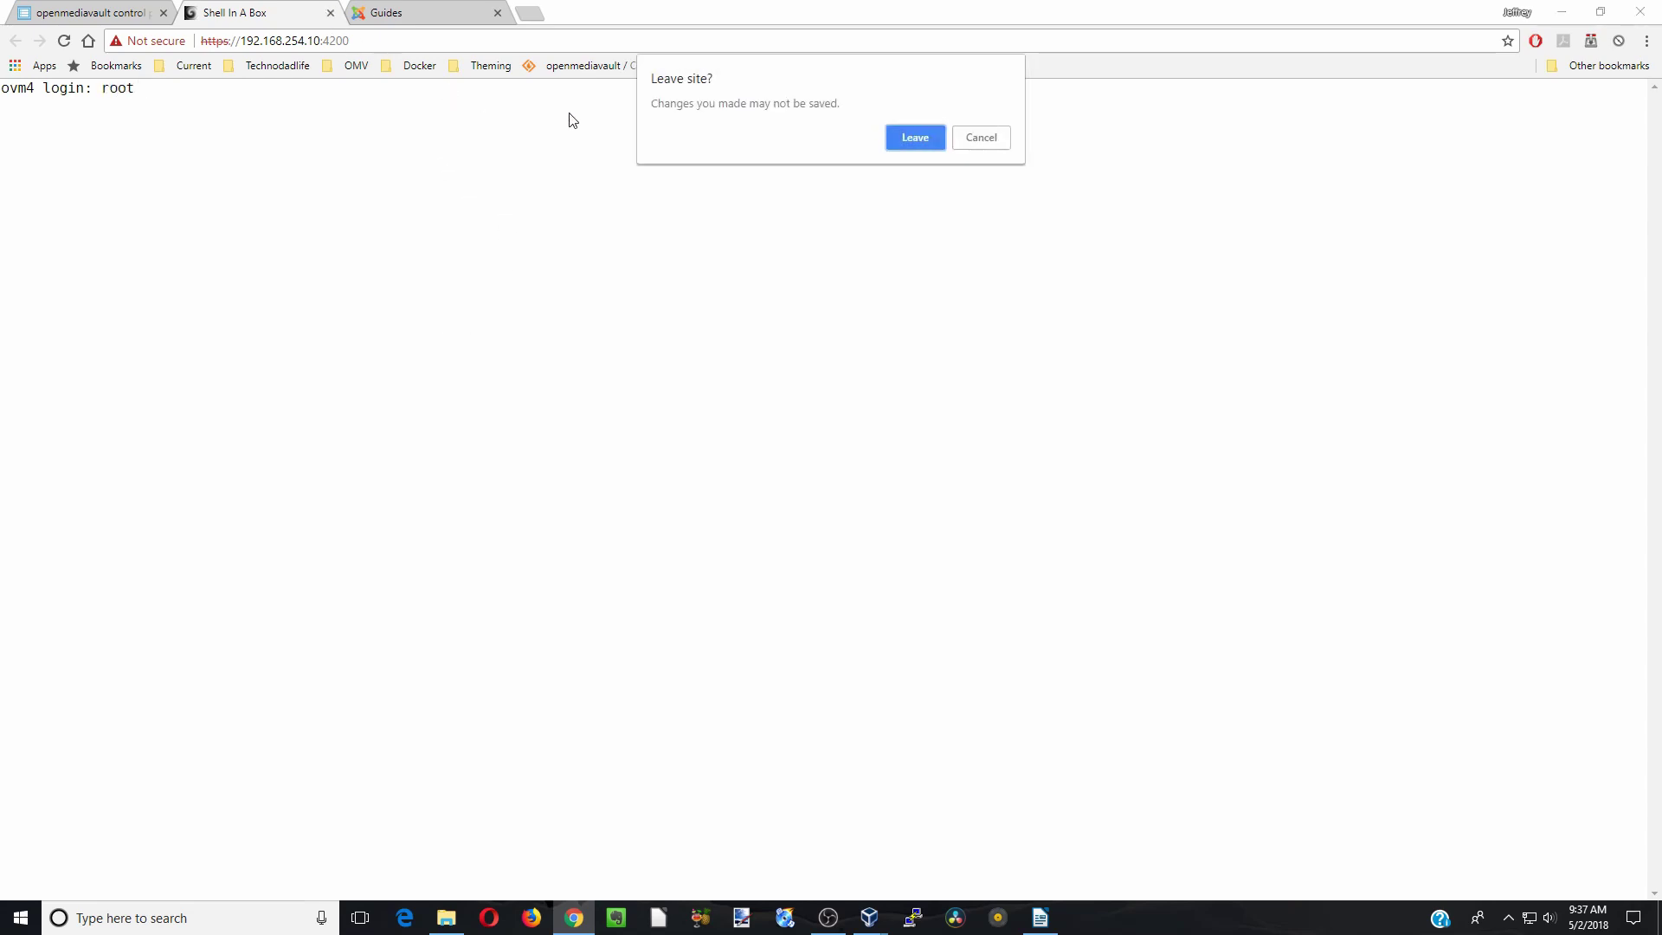
click(913, 138)
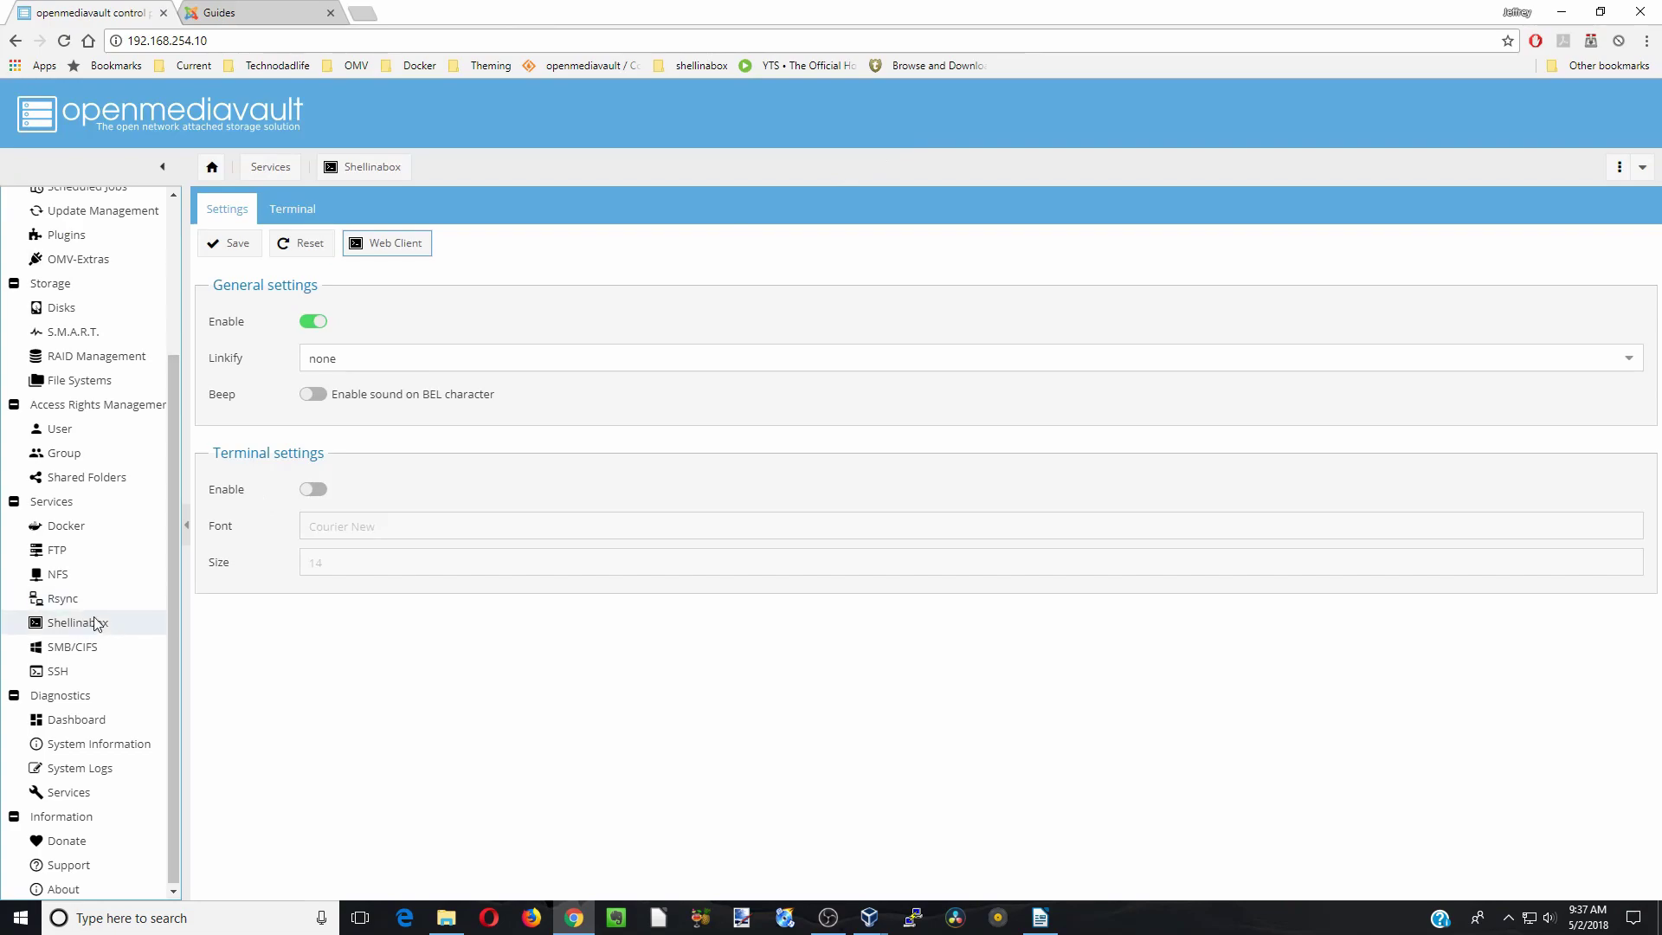
- Re-enable SSH on port 22, saving and applying the configuration change
click(80, 666)
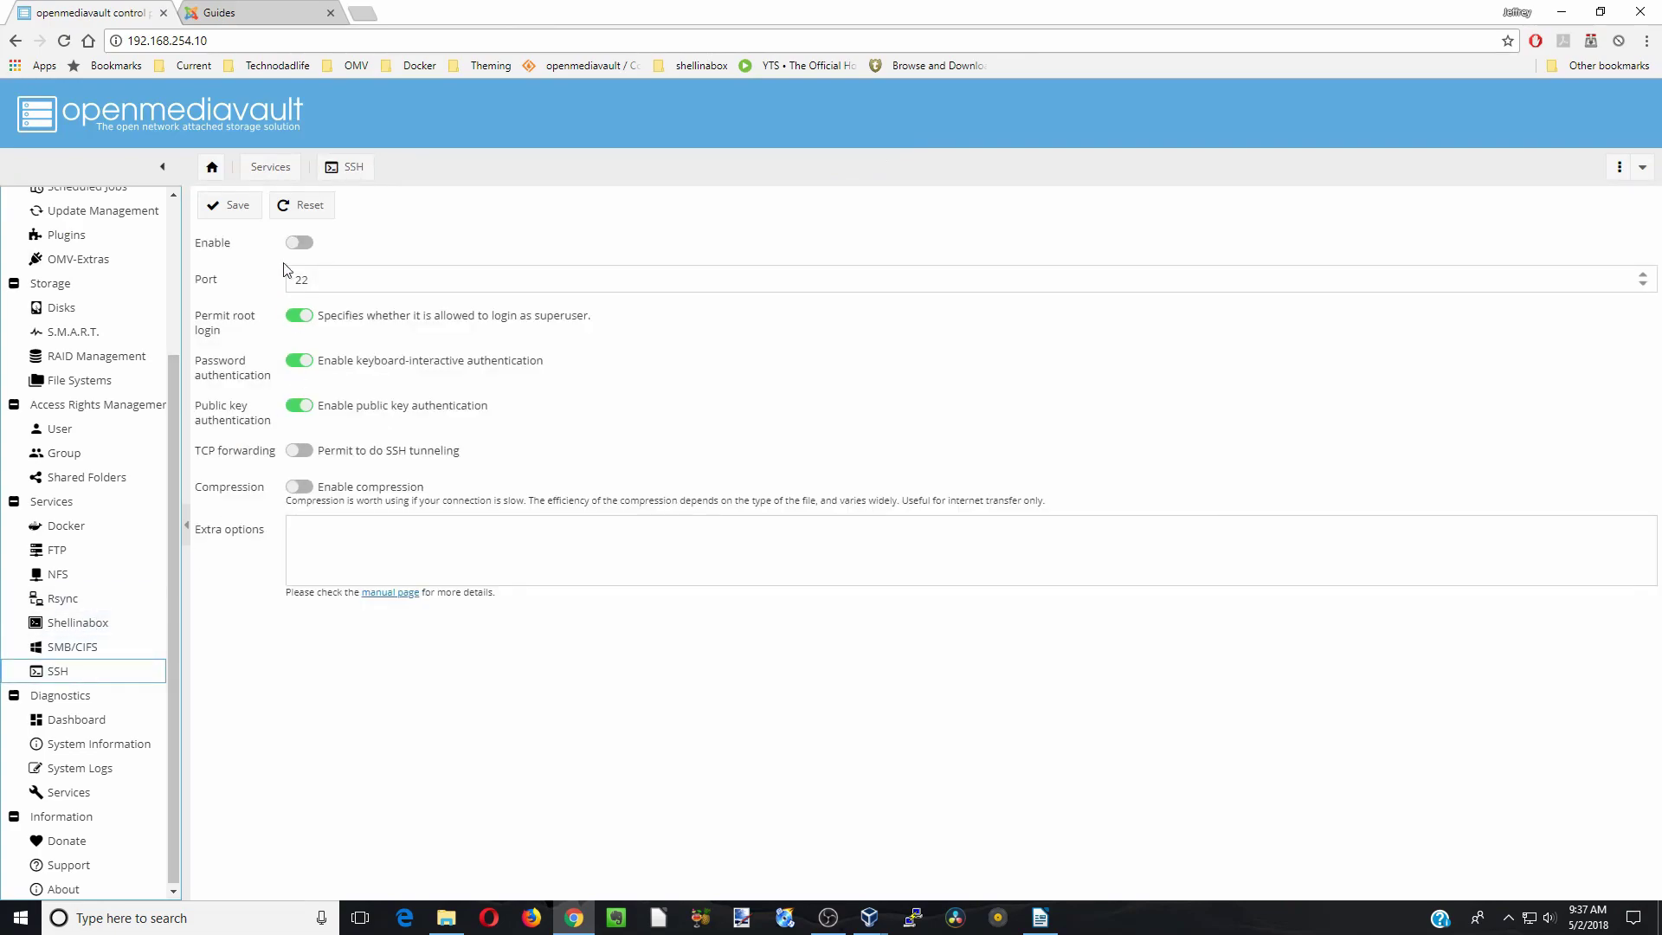
click(313, 247)
click(234, 216)
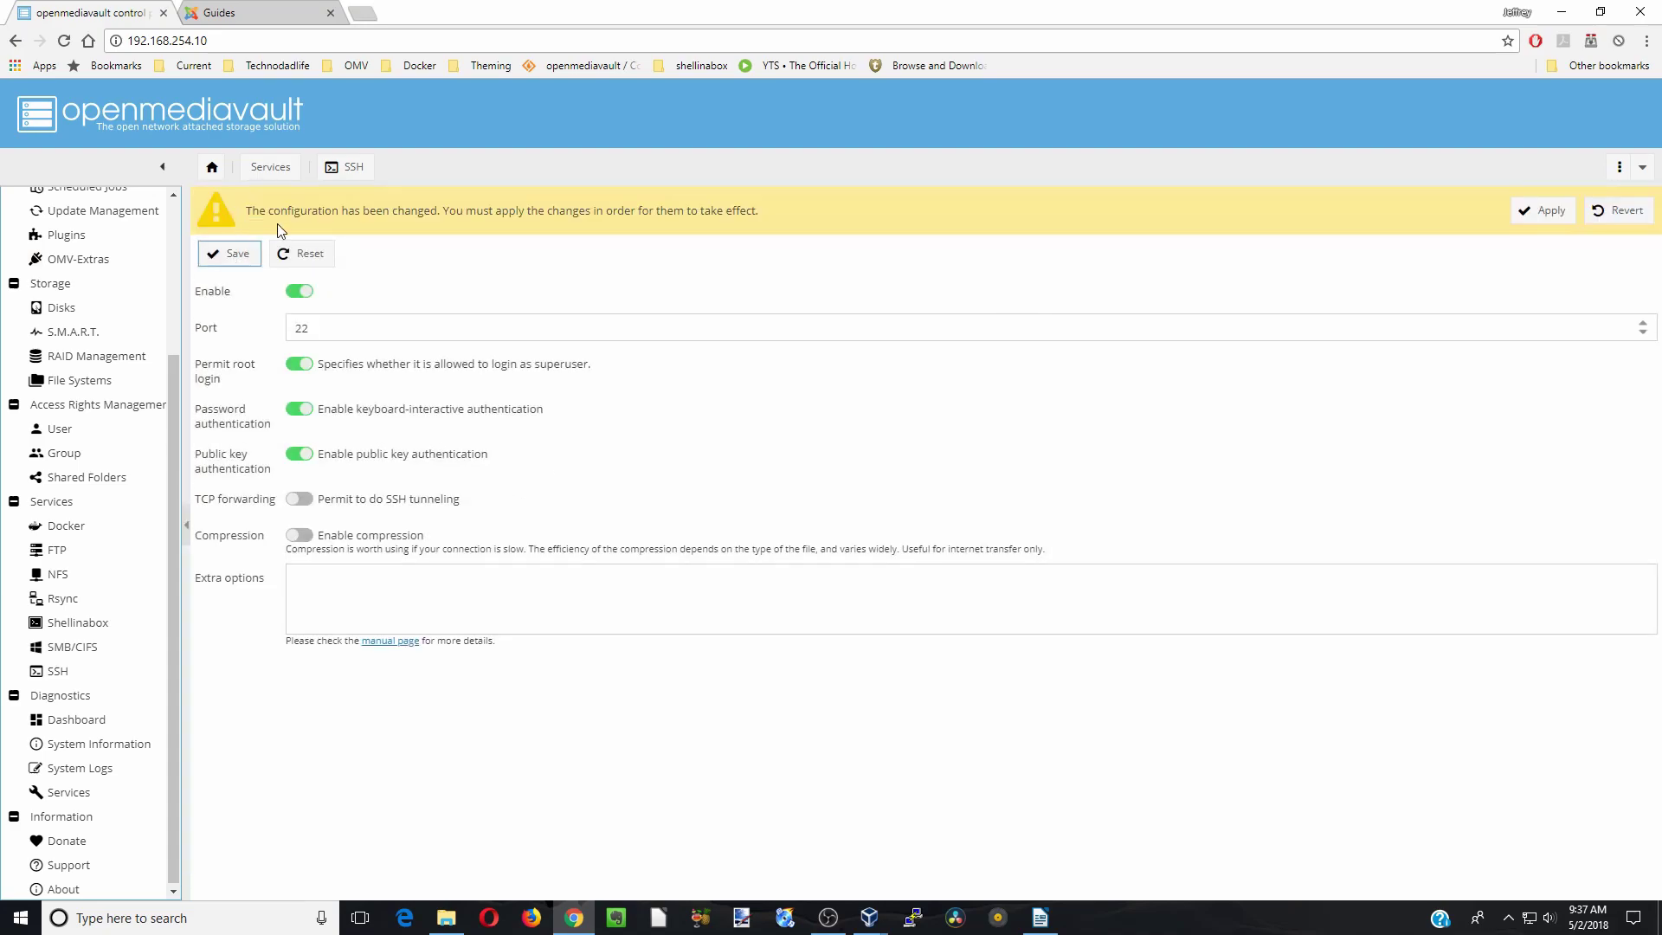
click(1546, 213)
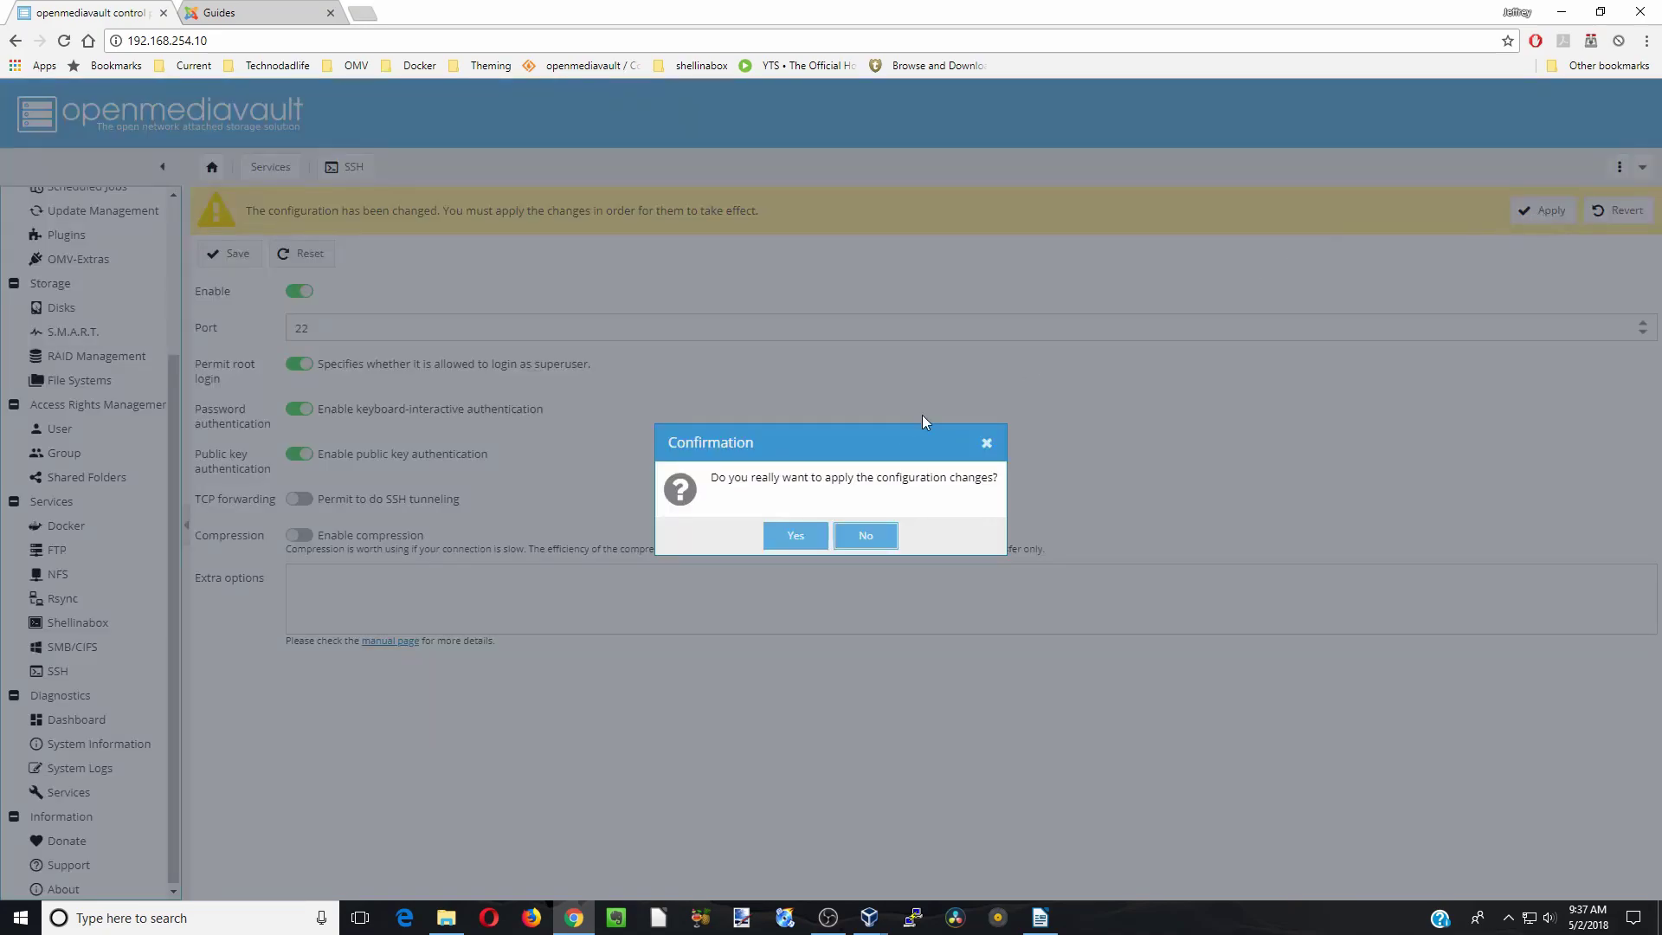
click(801, 537)
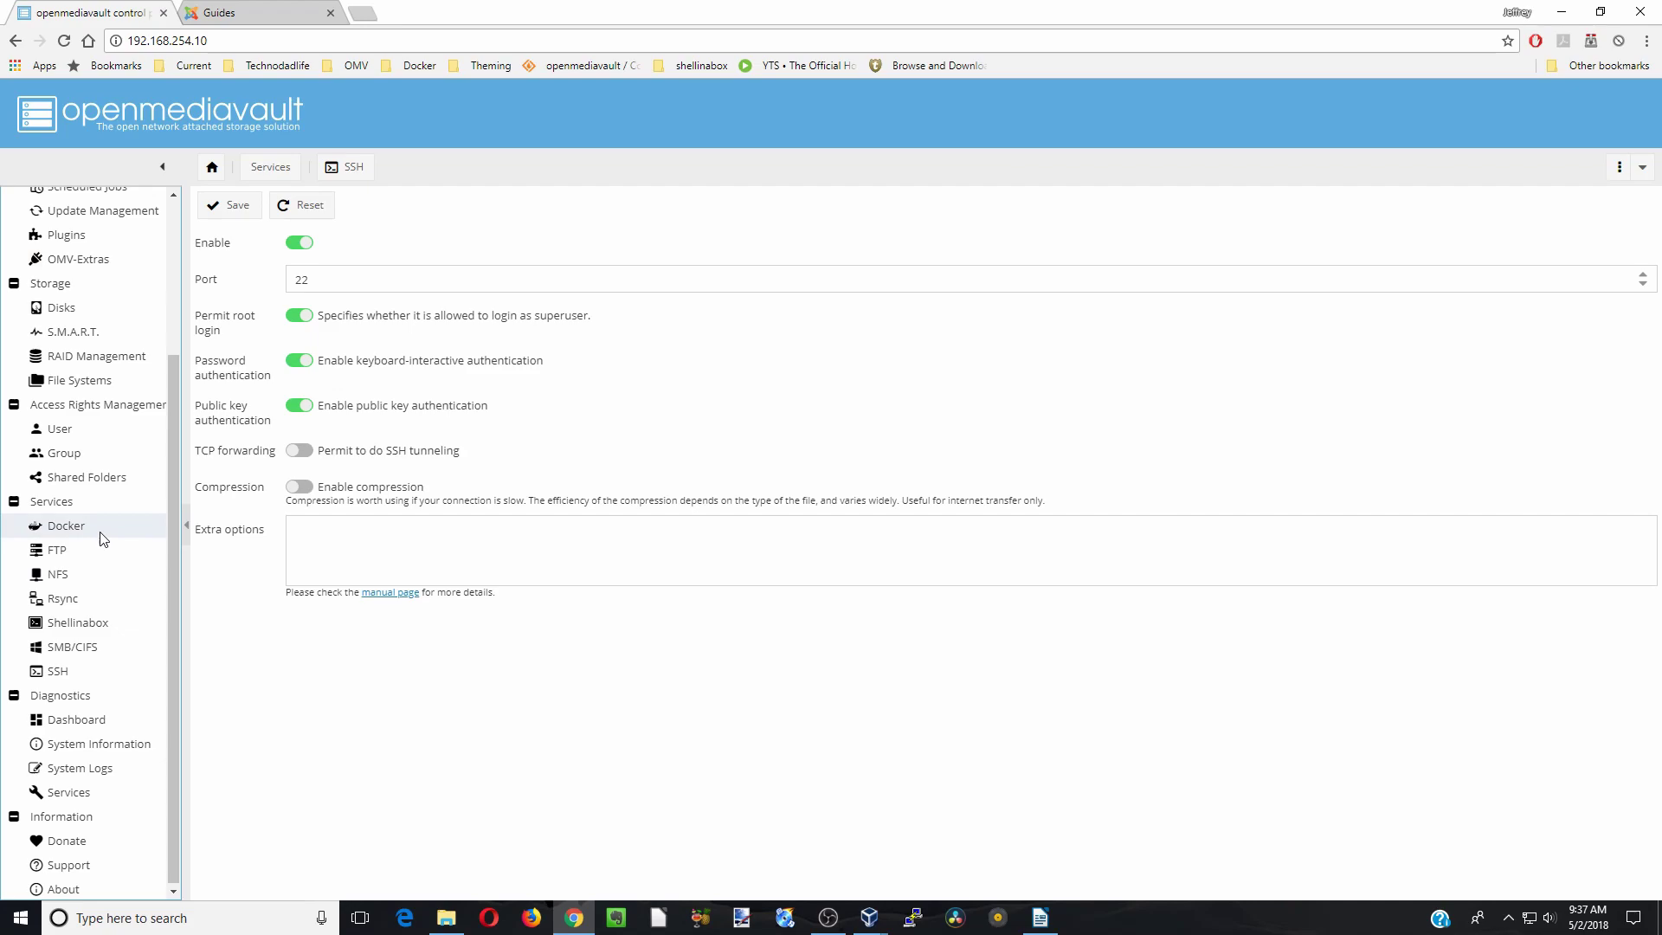
- Switch on the Docker plugin under Services > Docker, then save and apply the changes
click(101, 536)
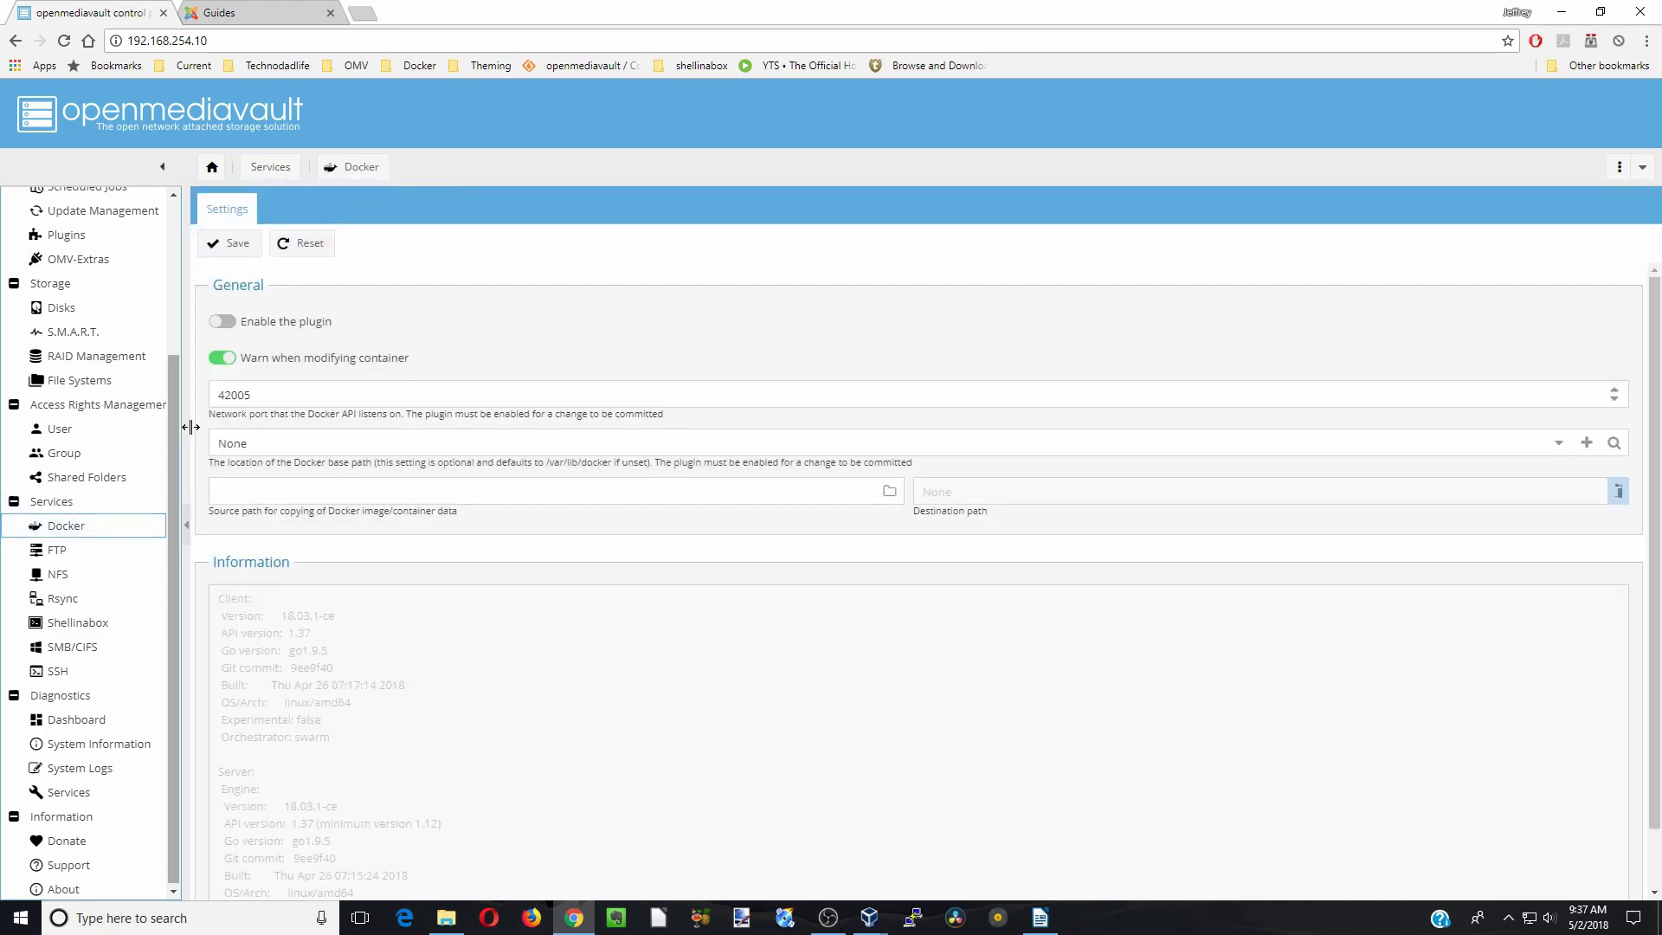
click(230, 324)
click(240, 247)
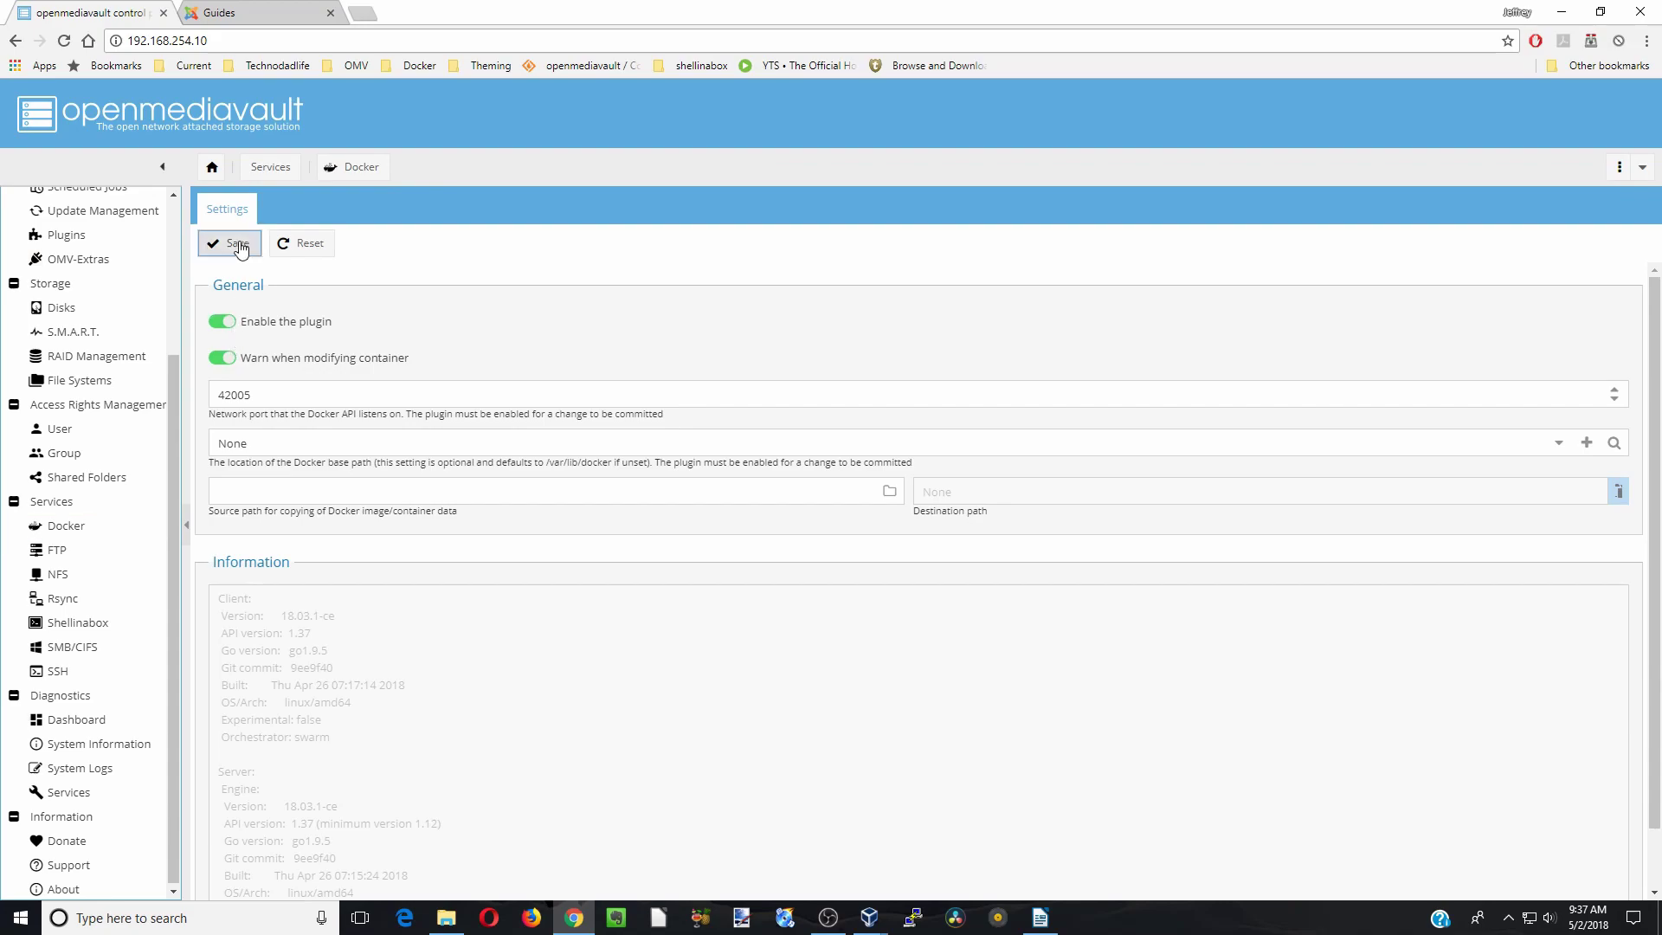
click(1541, 211)
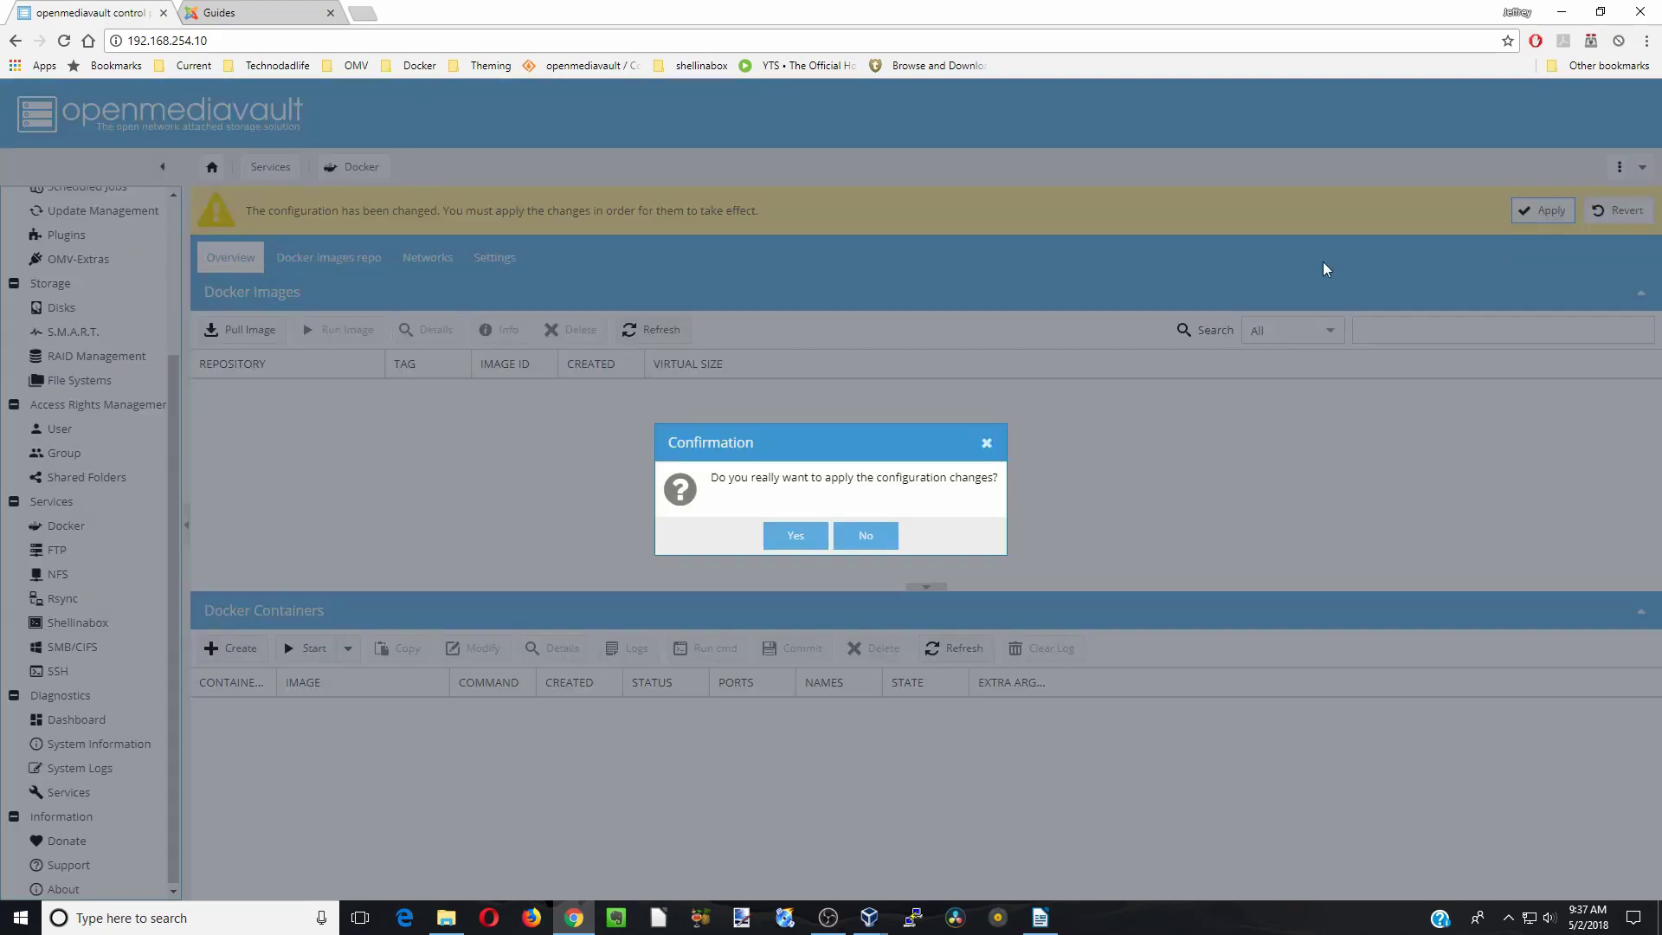
click(796, 530)
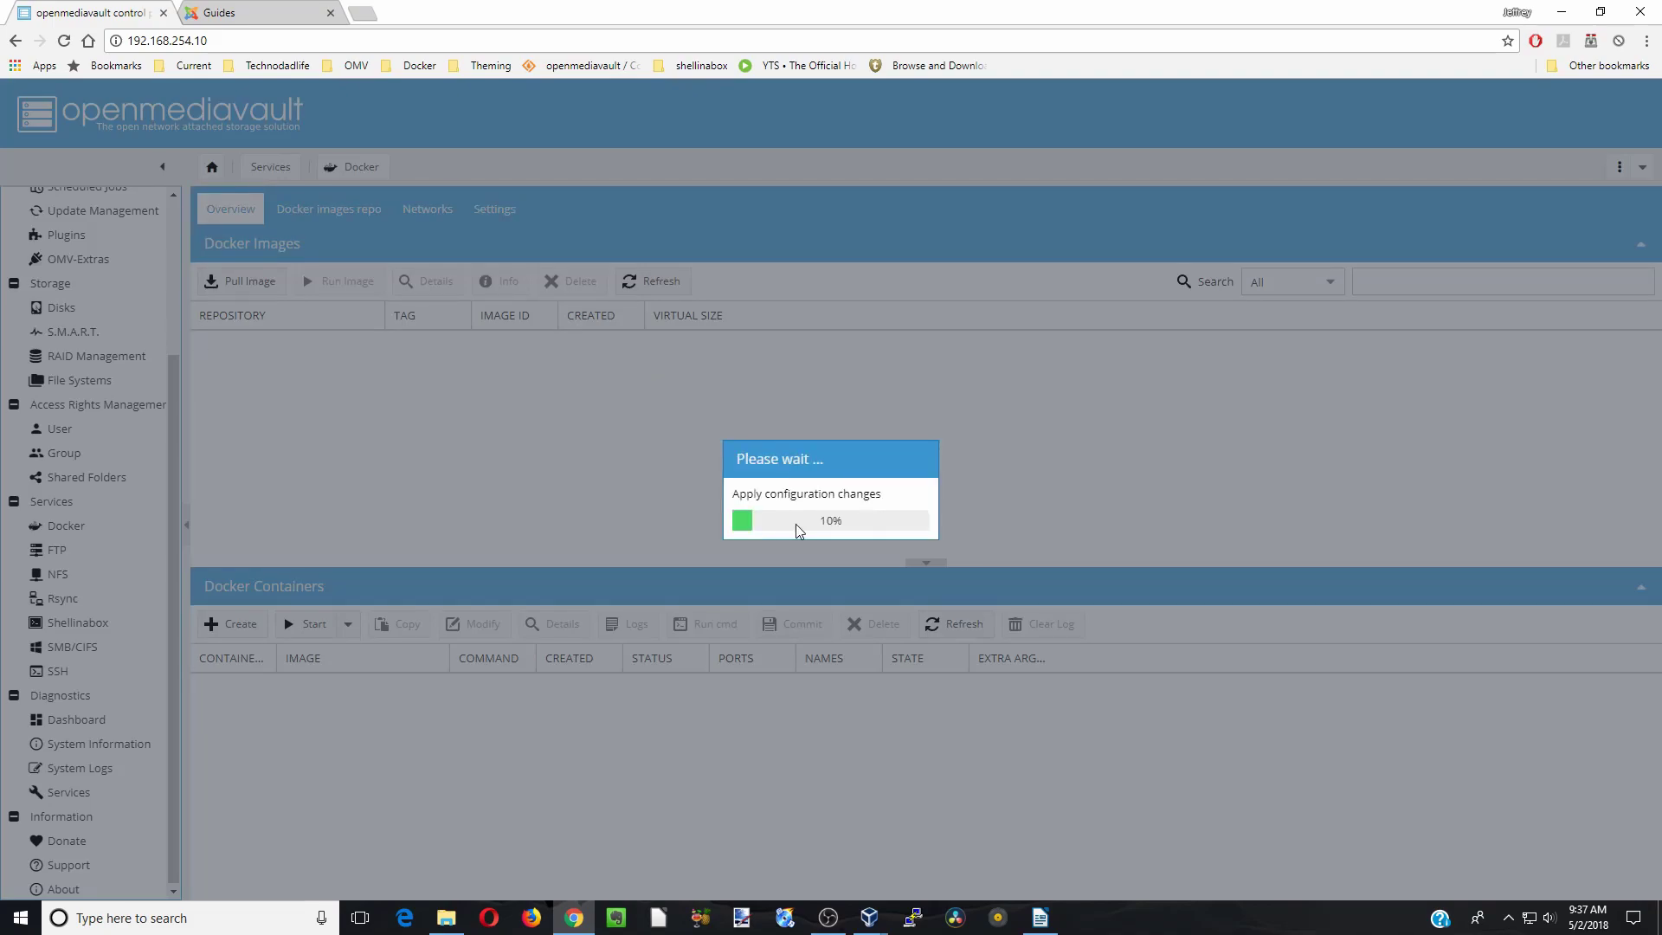